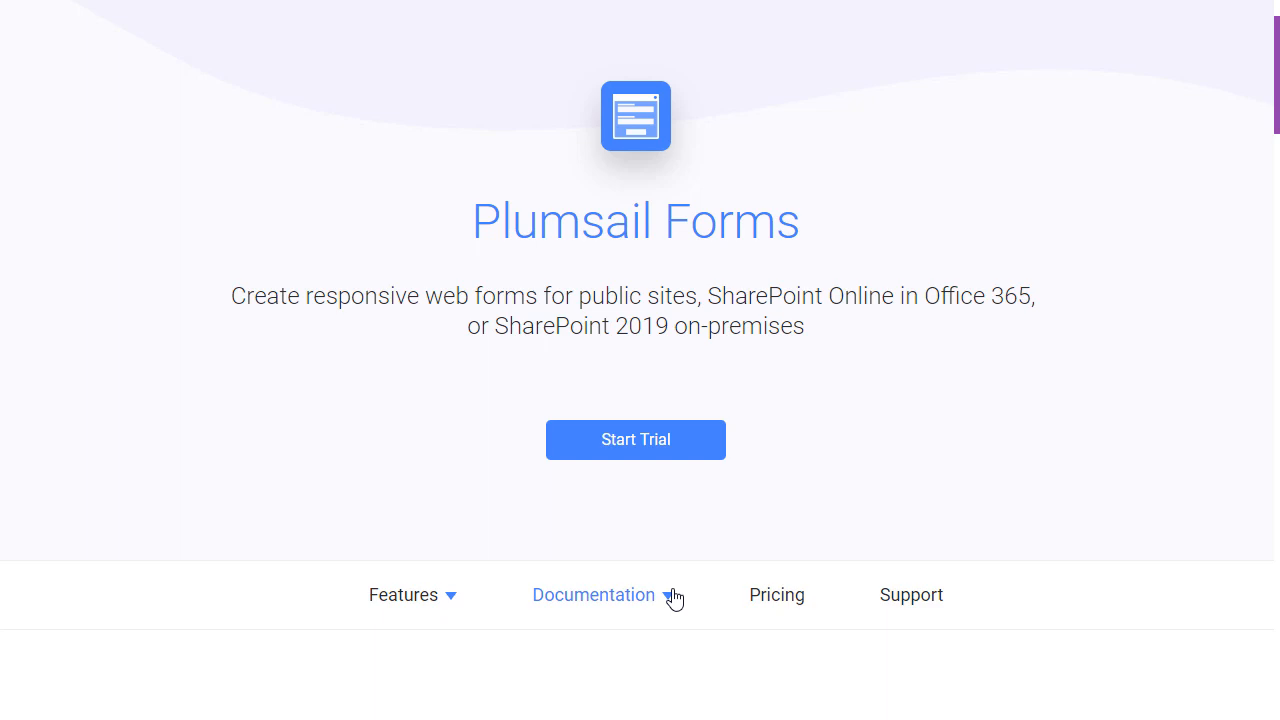
- Open the Public Web Forms documentation and go to its article "Use Grids instead of Tables"
mouse_move(670, 598)
left_click(636, 648)
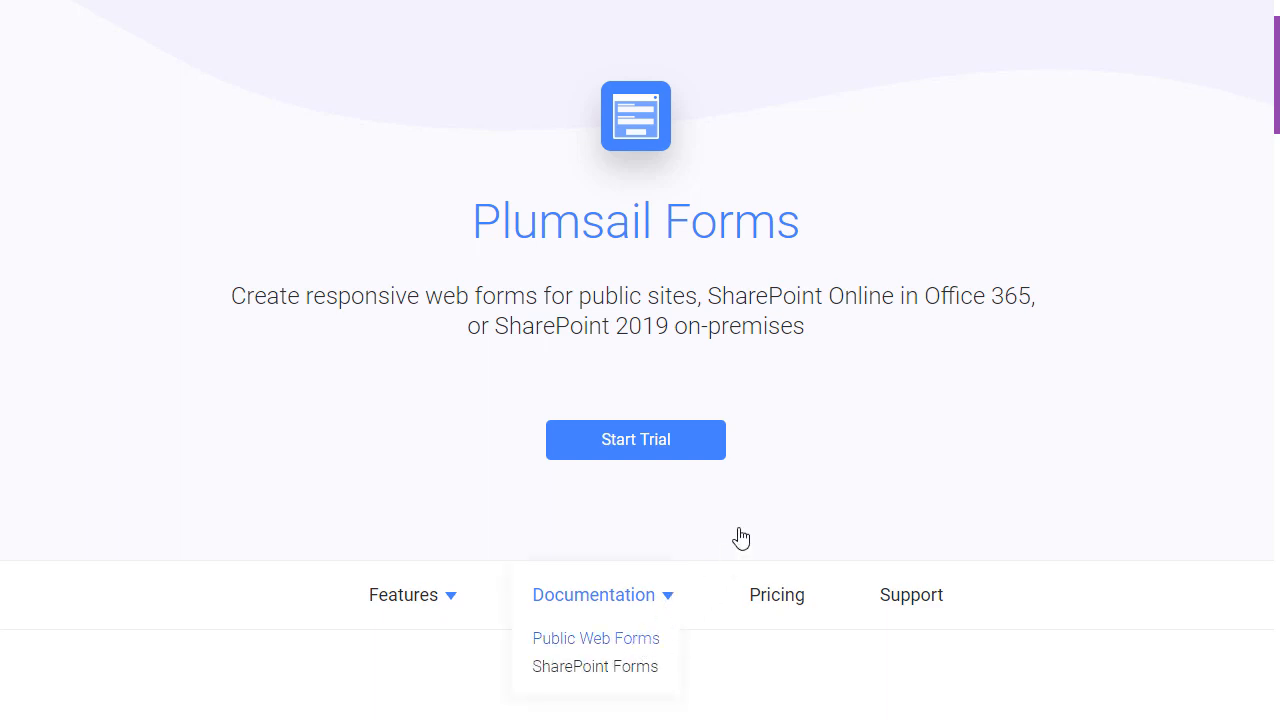
scroll(754, 507, "down", 6)
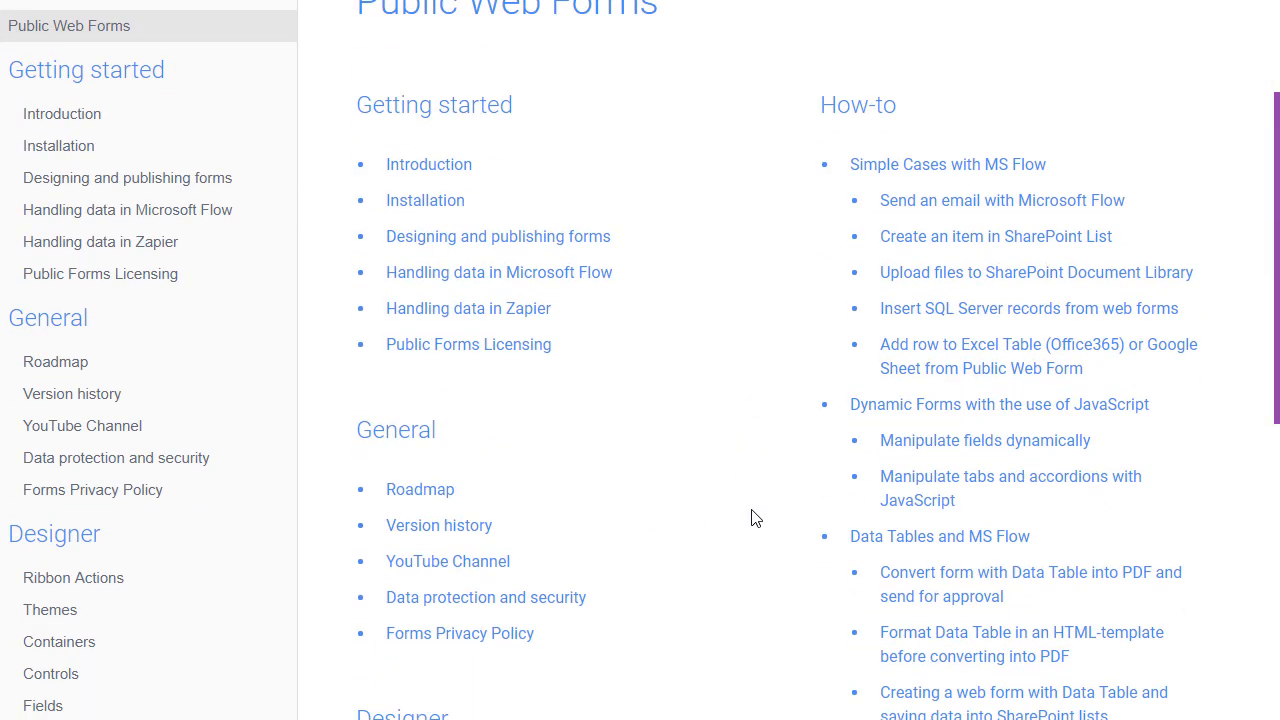
scroll(754, 523, "down", 2)
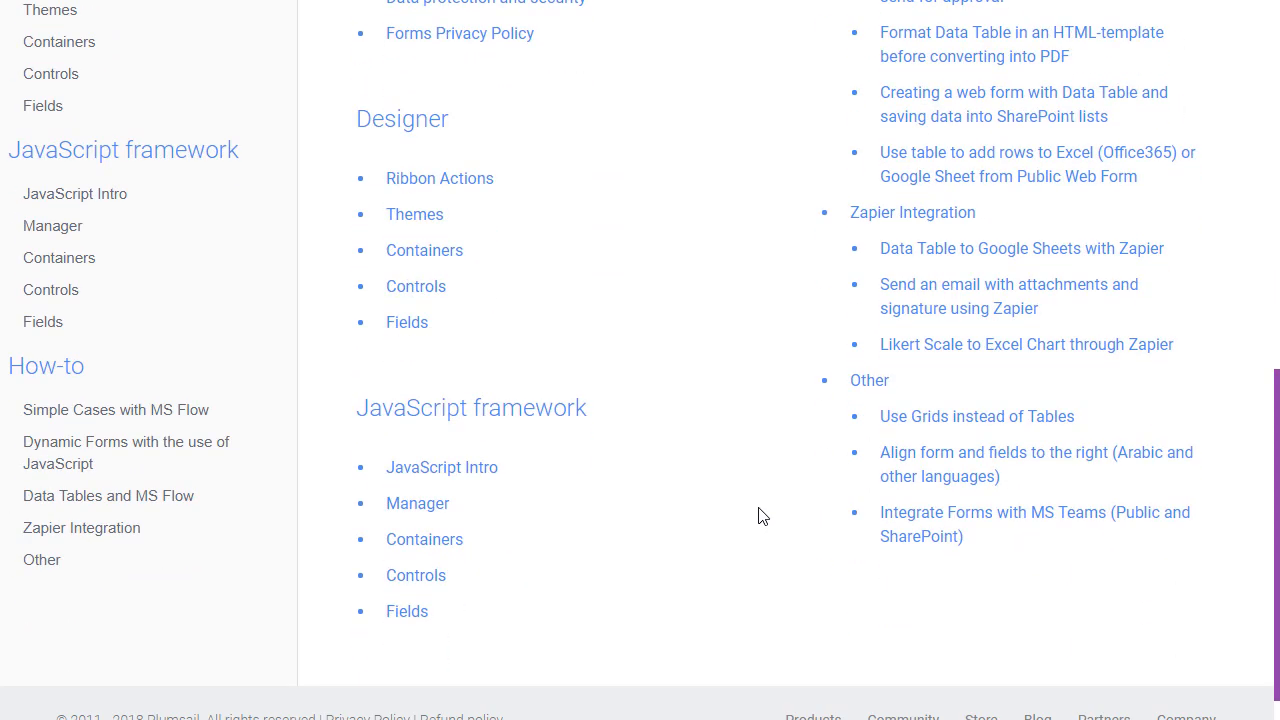
left_click(937, 418)
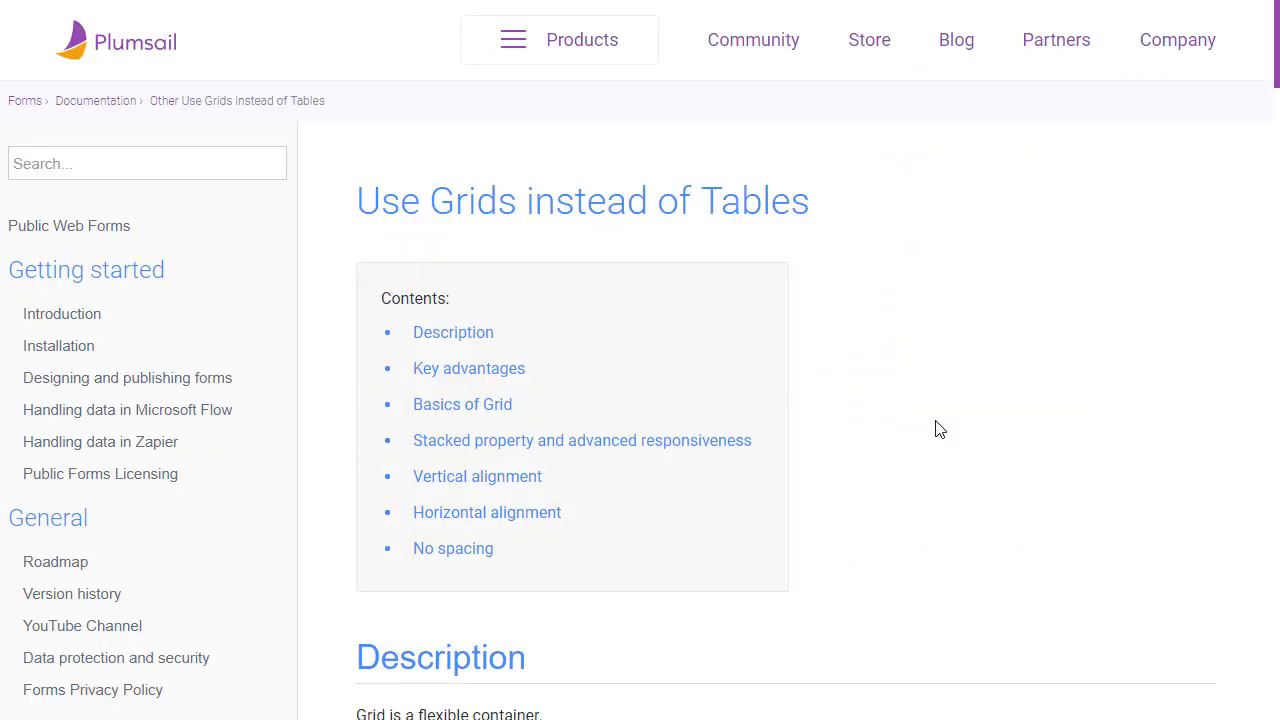
- Read the article's description of Grids and the key advantages section
scroll(935, 429, "down", 2)
scroll(922, 428, "up", 1)
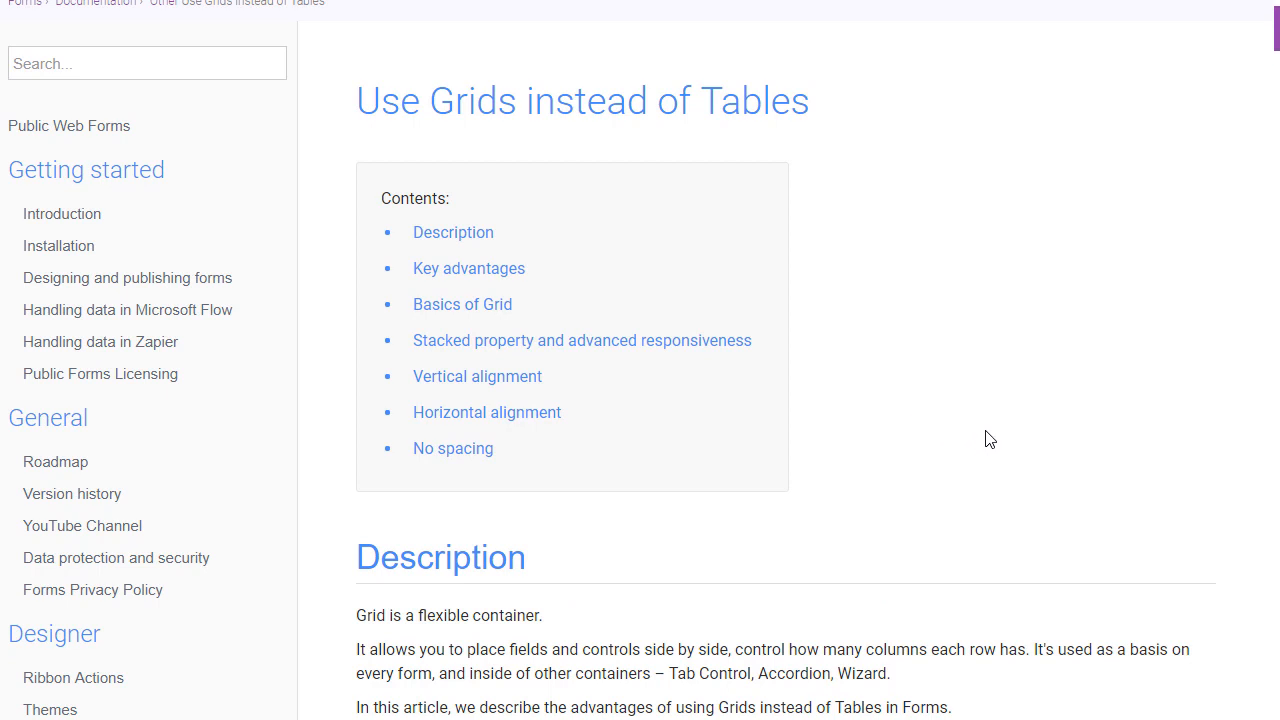
scroll(989, 440, "down", 5)
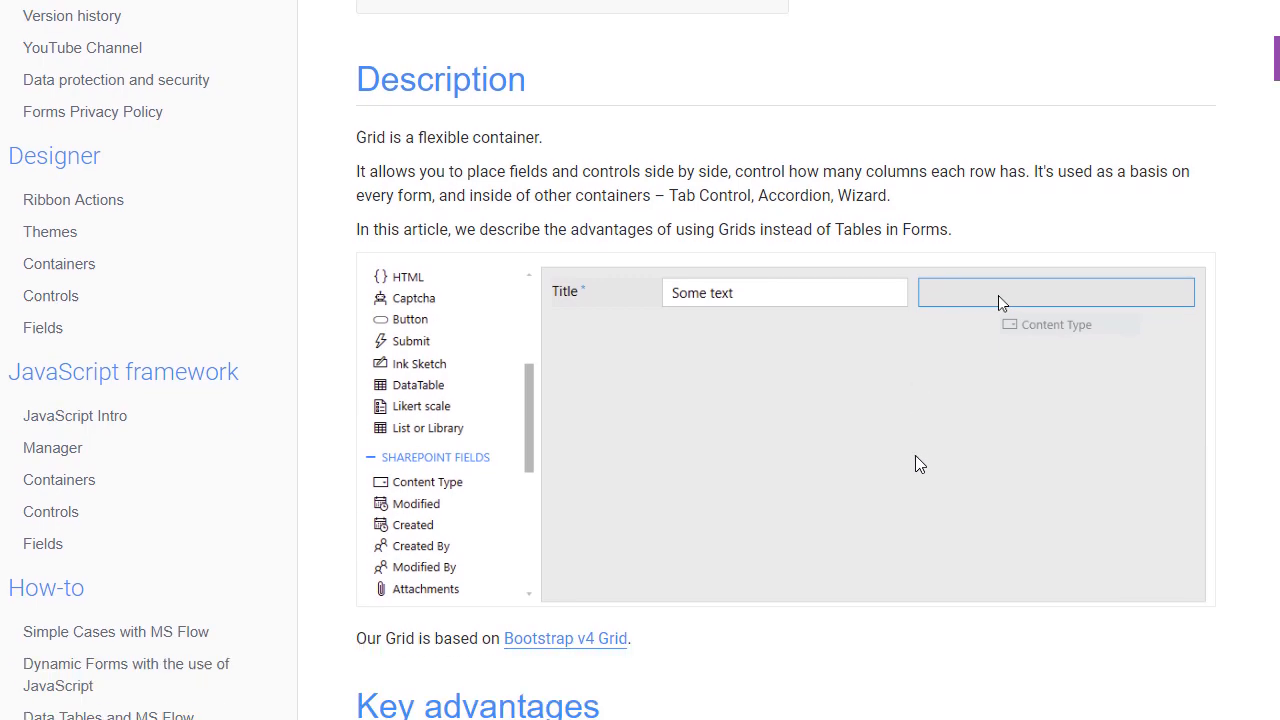
scroll(920, 464, "down", 1)
scroll(935, 476, "down", 1)
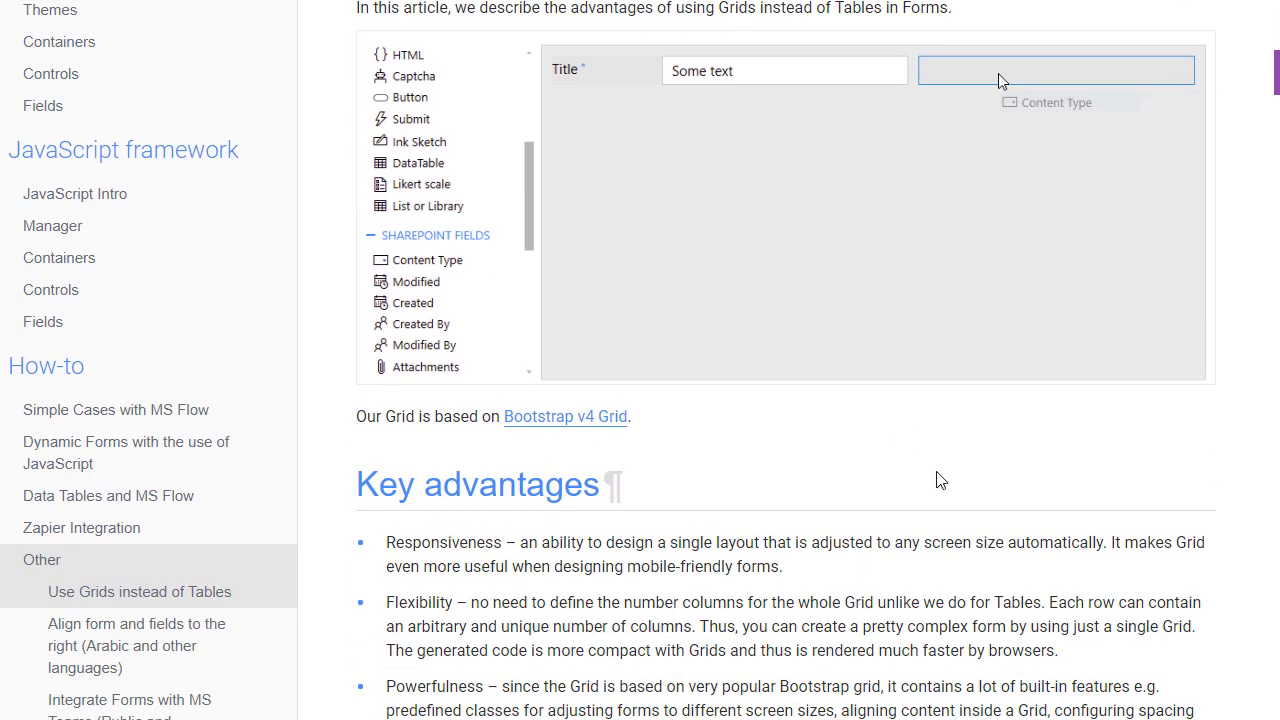
scroll(1100, 455, "down", 1)
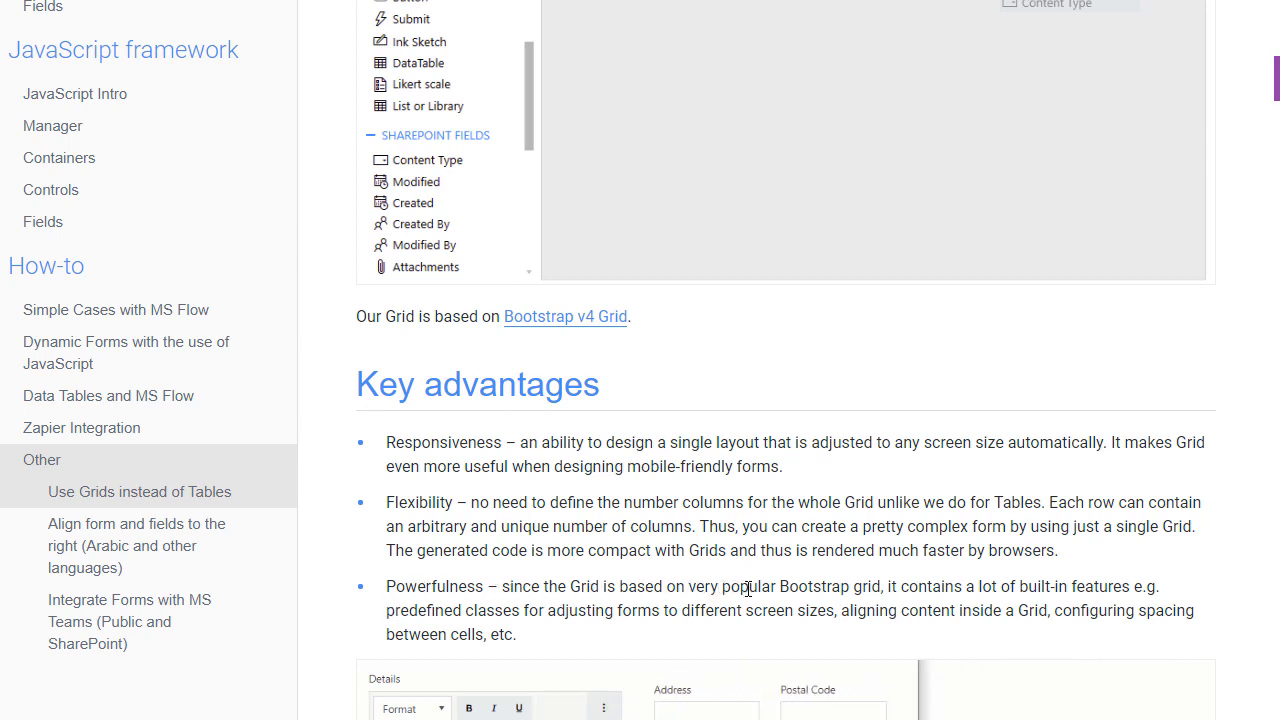
scroll(757, 574, "down", 4)
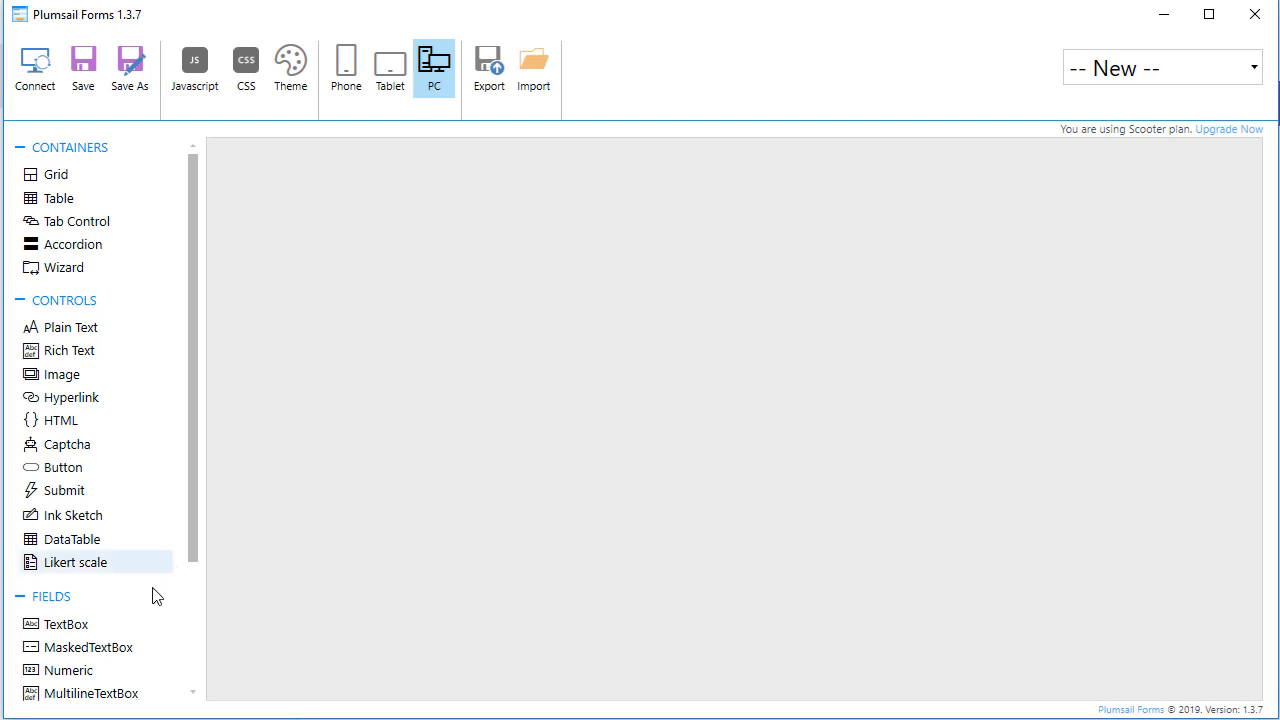
- Add a TextBox to the blank form and try grid widths of 1 and 12 on it
left_click_drag(76, 628, 380, 357)
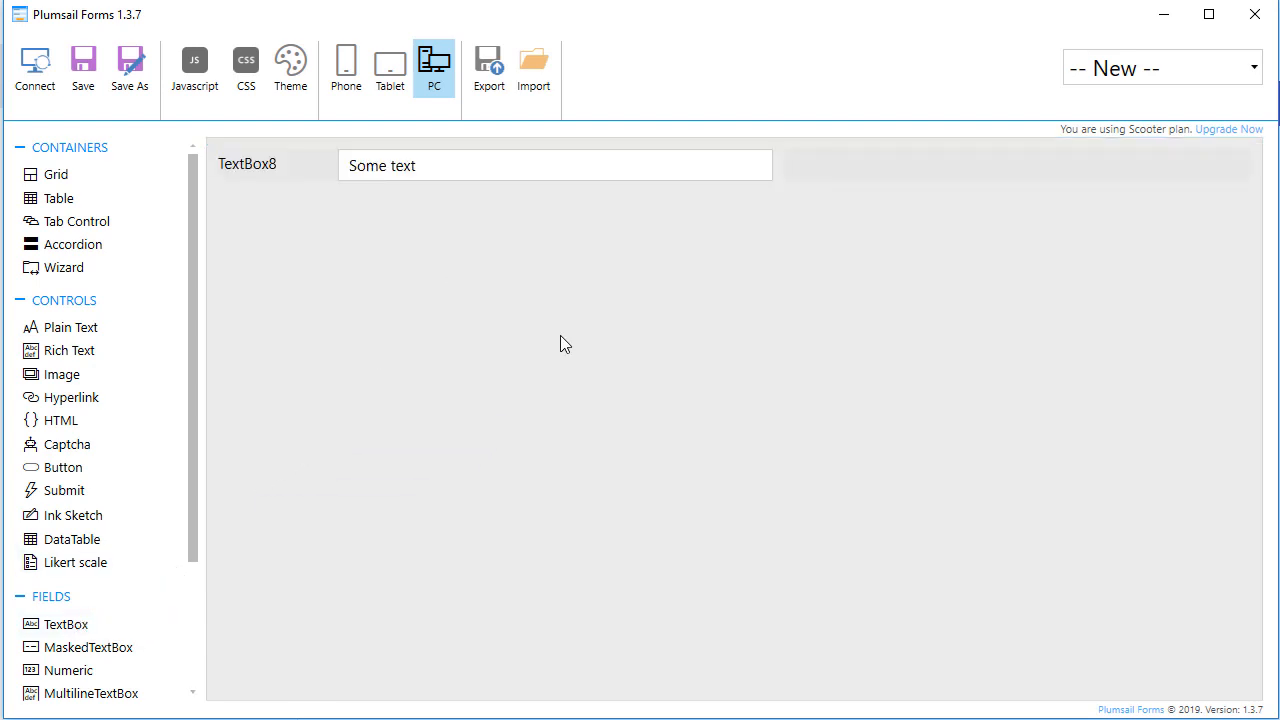
left_click(490, 172)
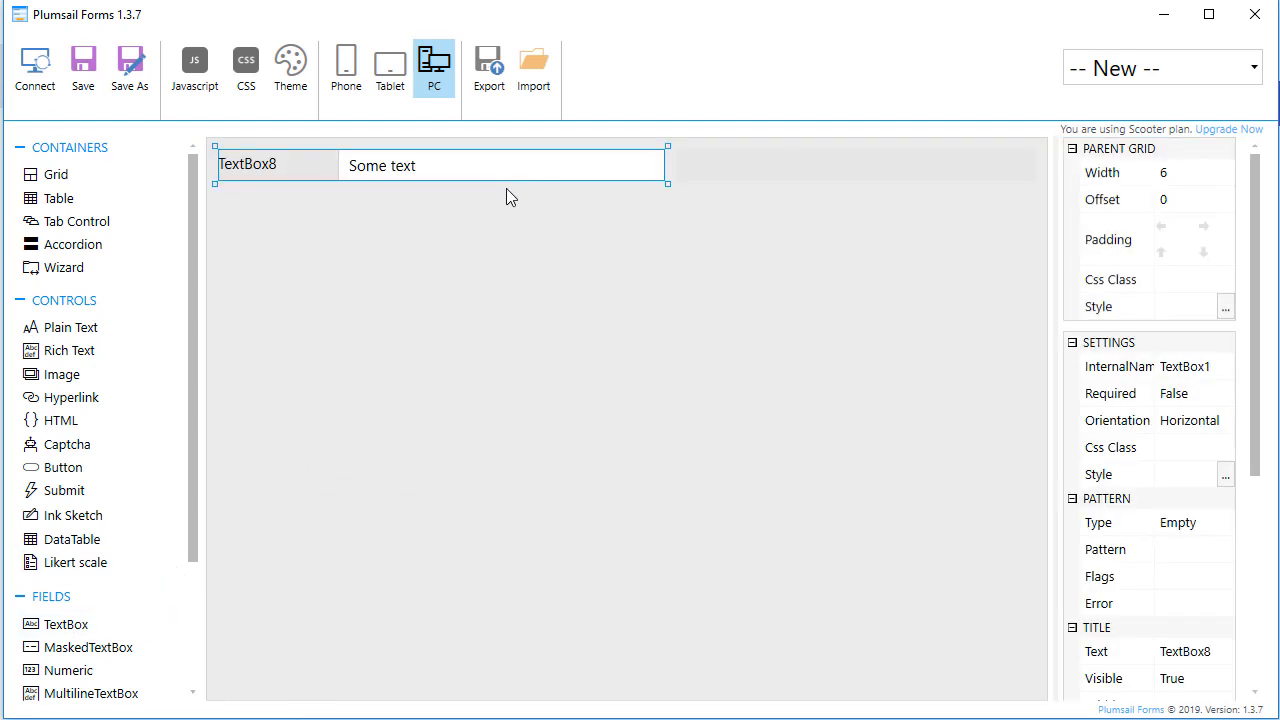
left_click(1190, 172)
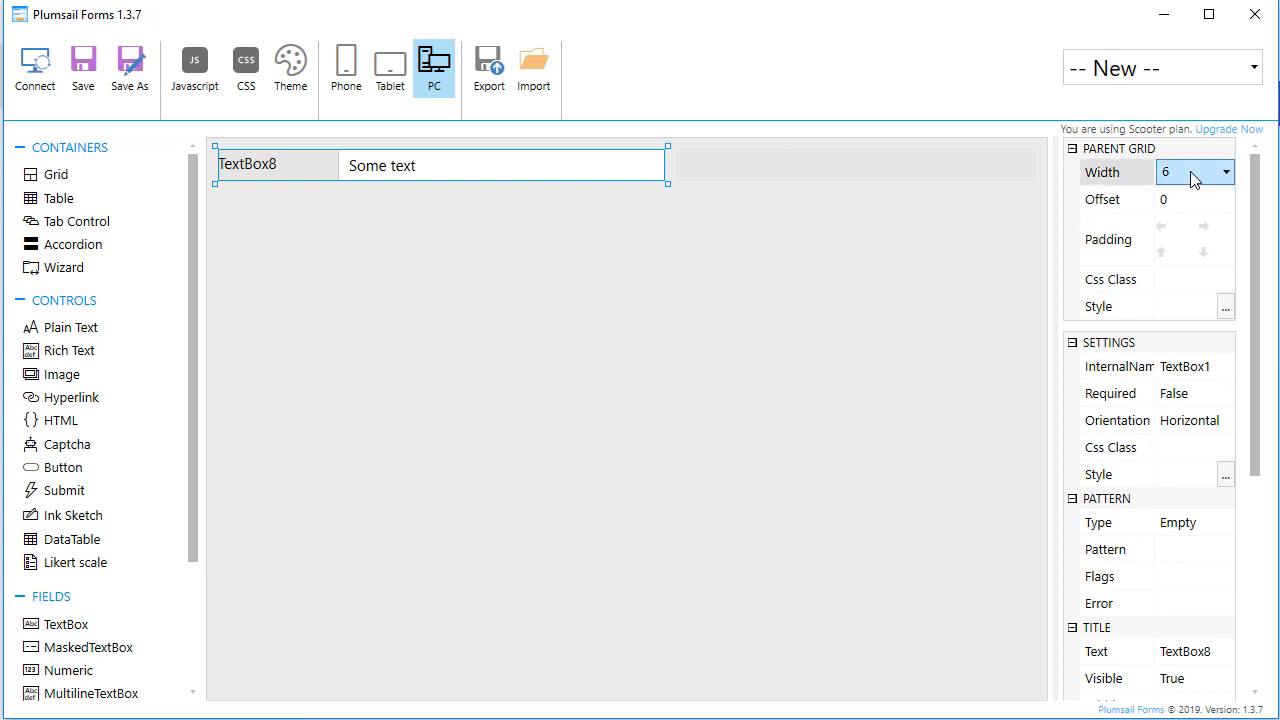
left_click(1190, 172)
left_click(1180, 194)
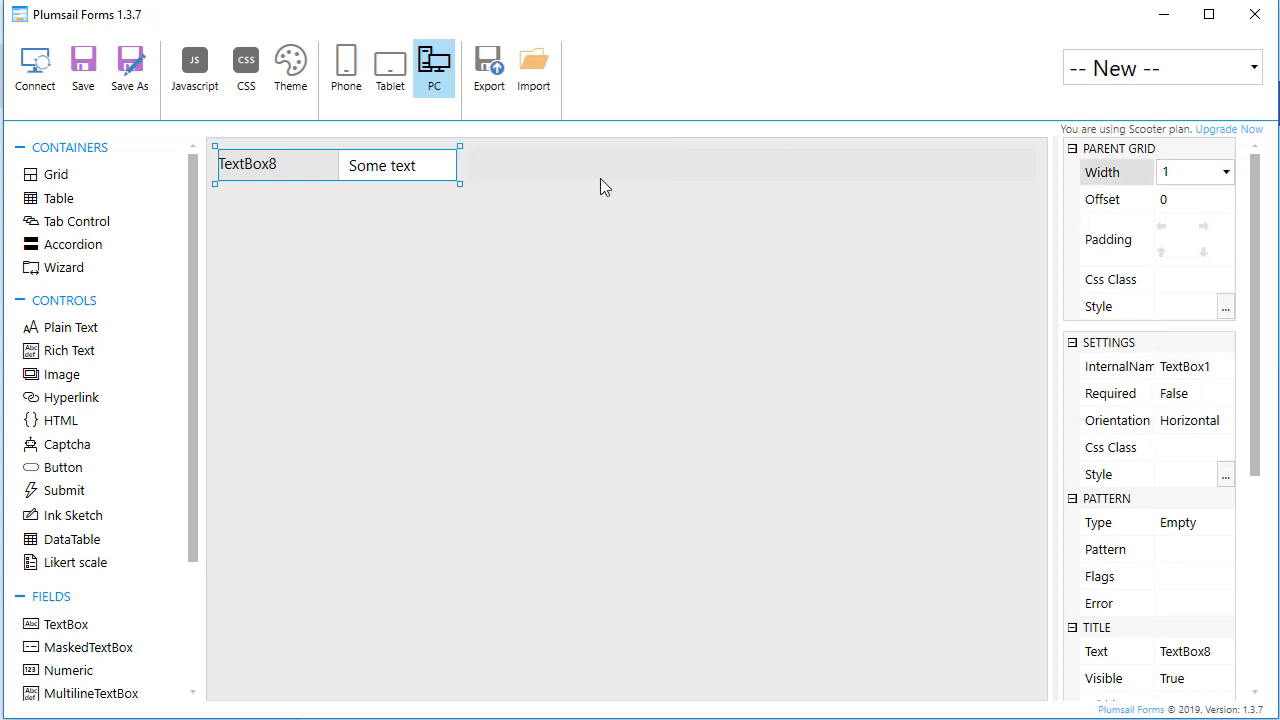
left_click(1185, 176)
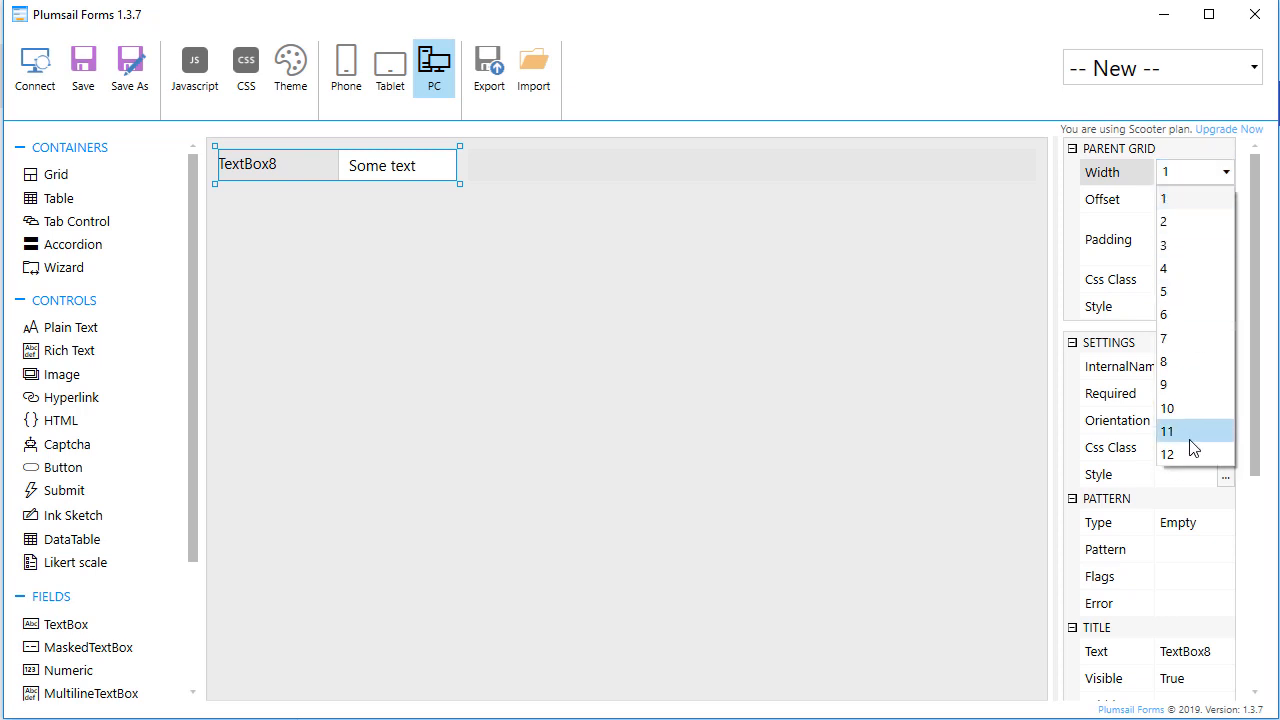
left_click(1188, 455)
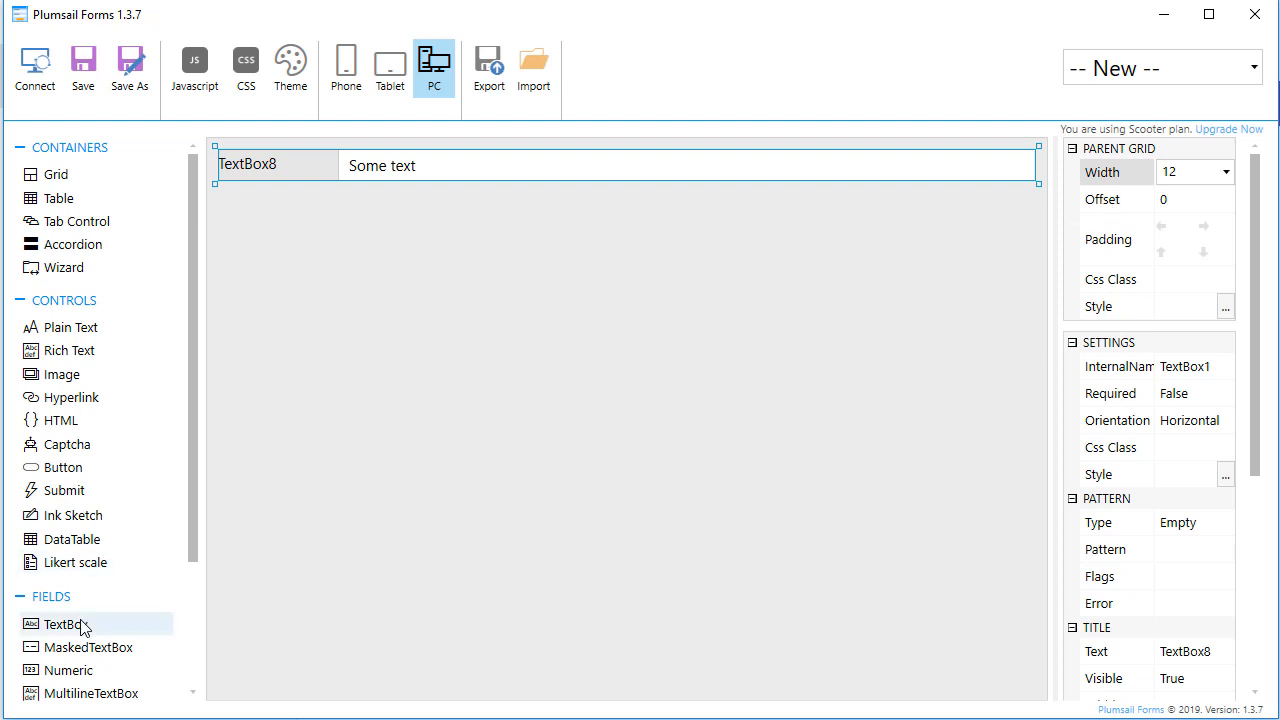
- Set the text box's grid width to 6 and add another TextBox in the free cell beside it
left_click_drag(80, 623, 145, 626)
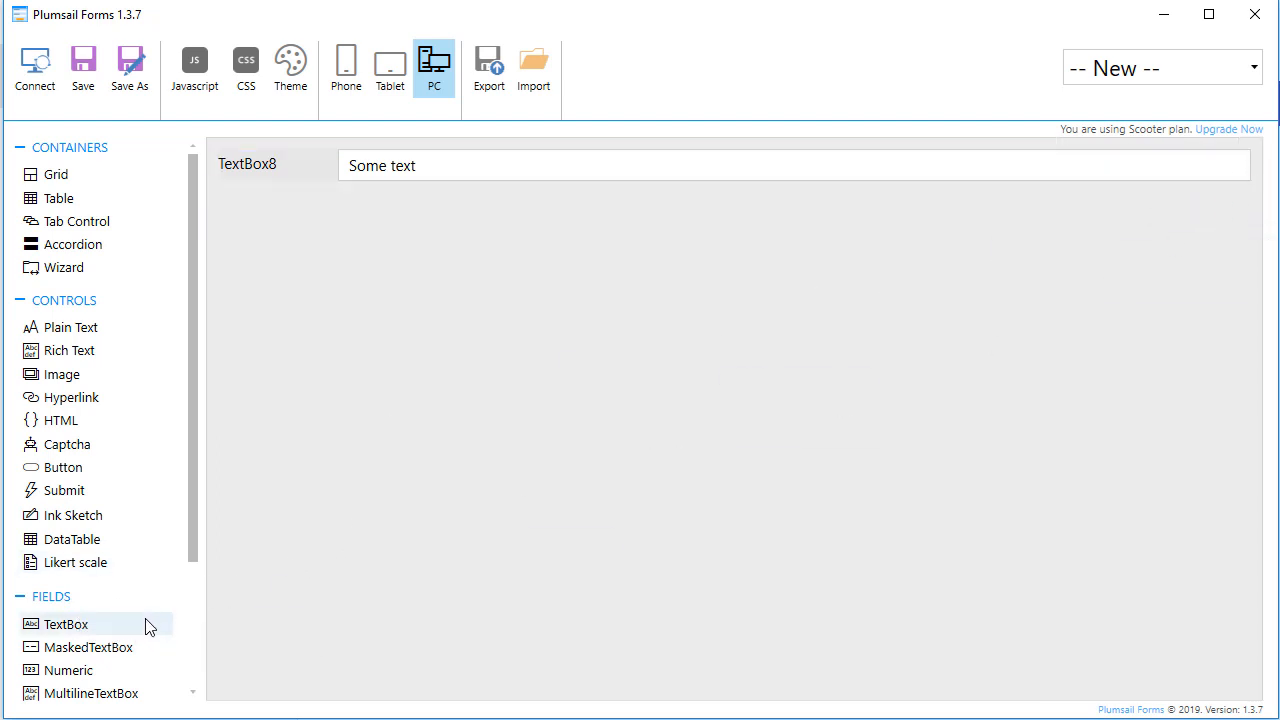
left_click(823, 171)
left_click(1199, 175)
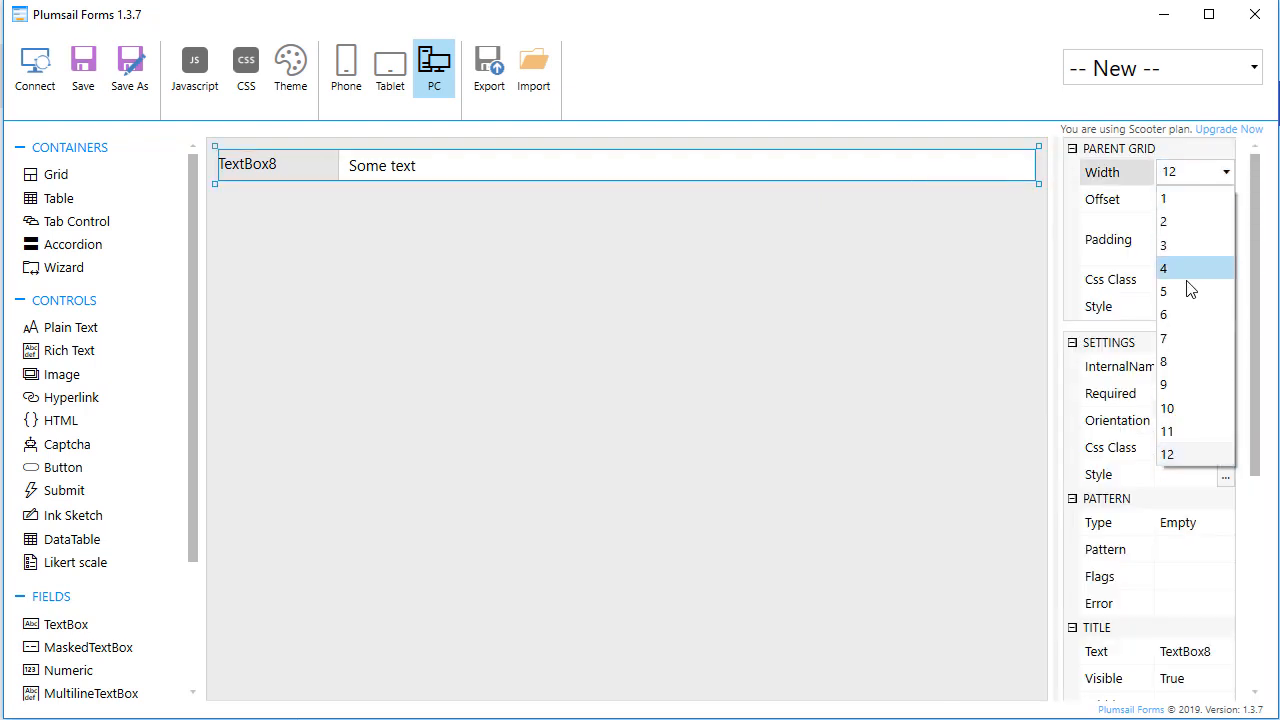
left_click(1190, 315)
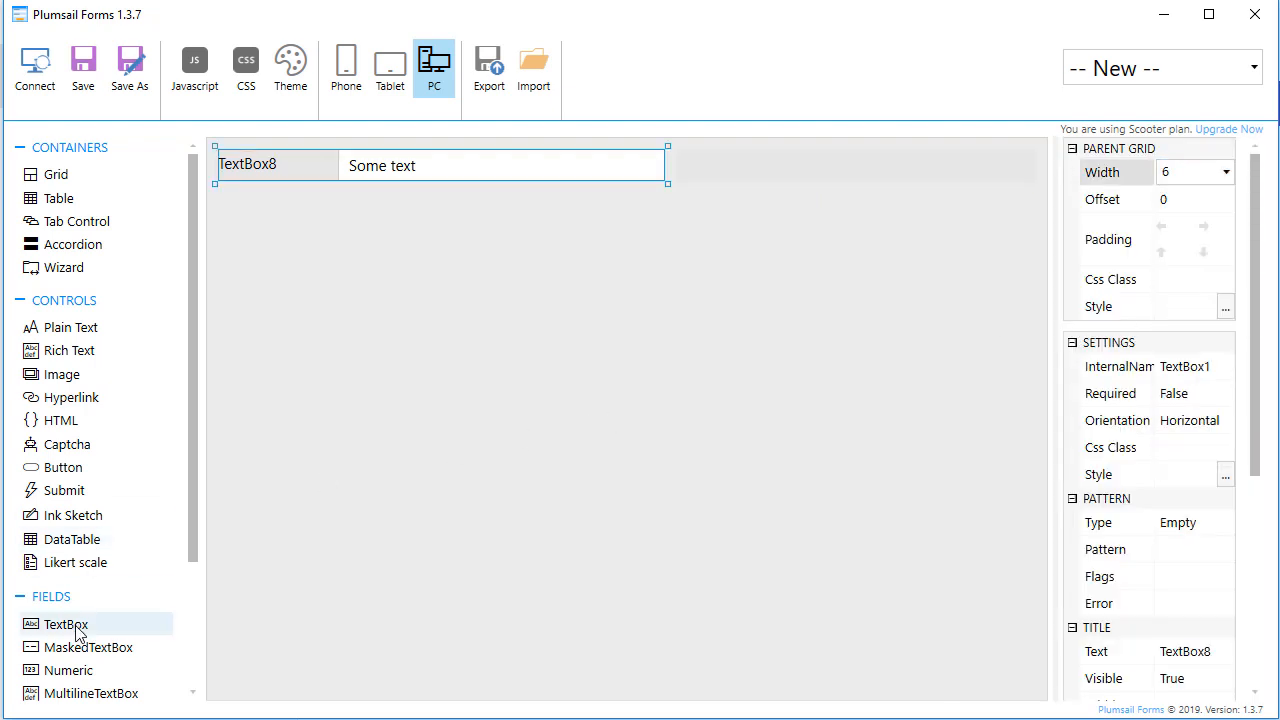
left_click_drag(70, 628, 887, 171)
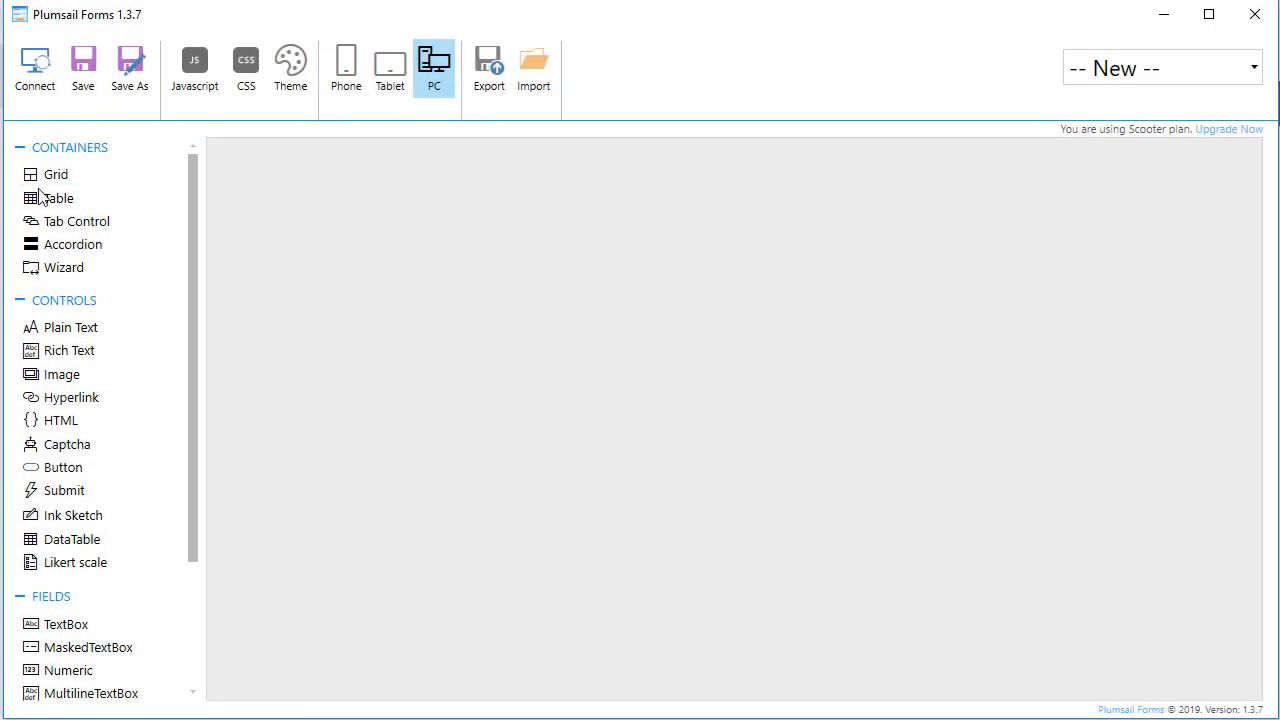
- Add a Tab Control with tabs named "Tab 1" and "Tab 2" to the empty form and set its grid width to 12
left_click_drag(97, 230, 450, 222)
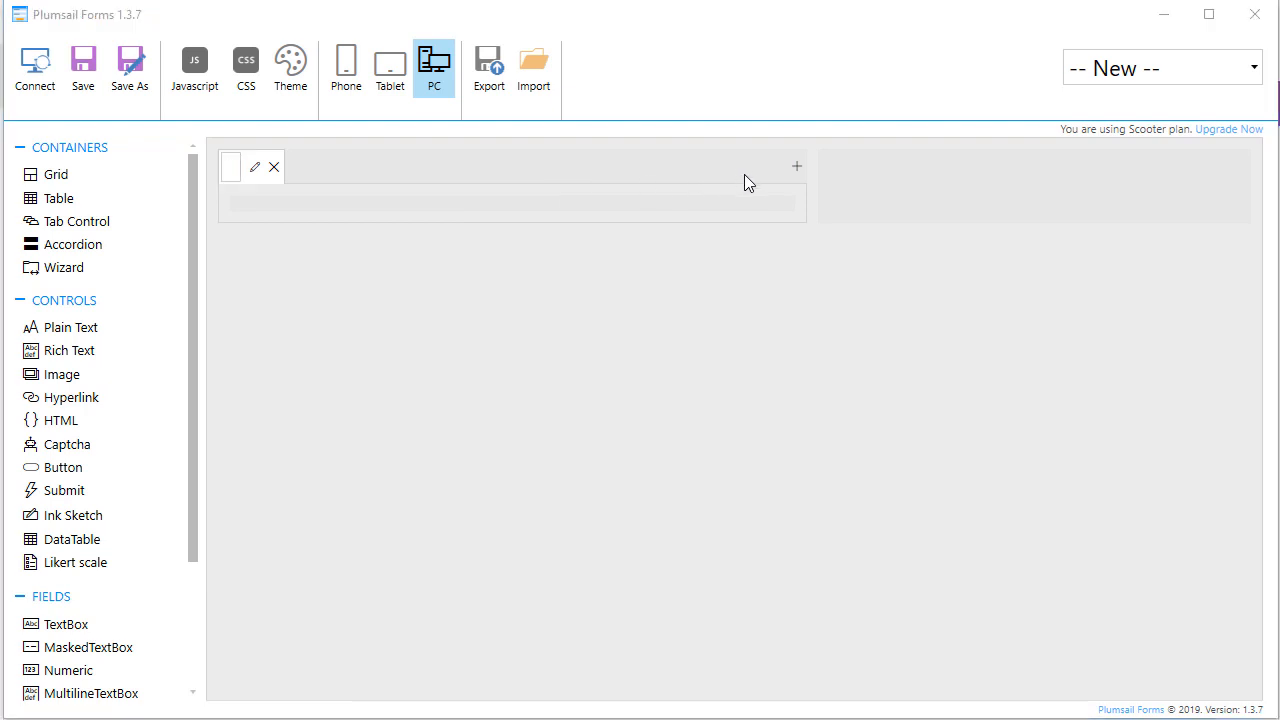
left_click(231, 166)
type("Tab 1")
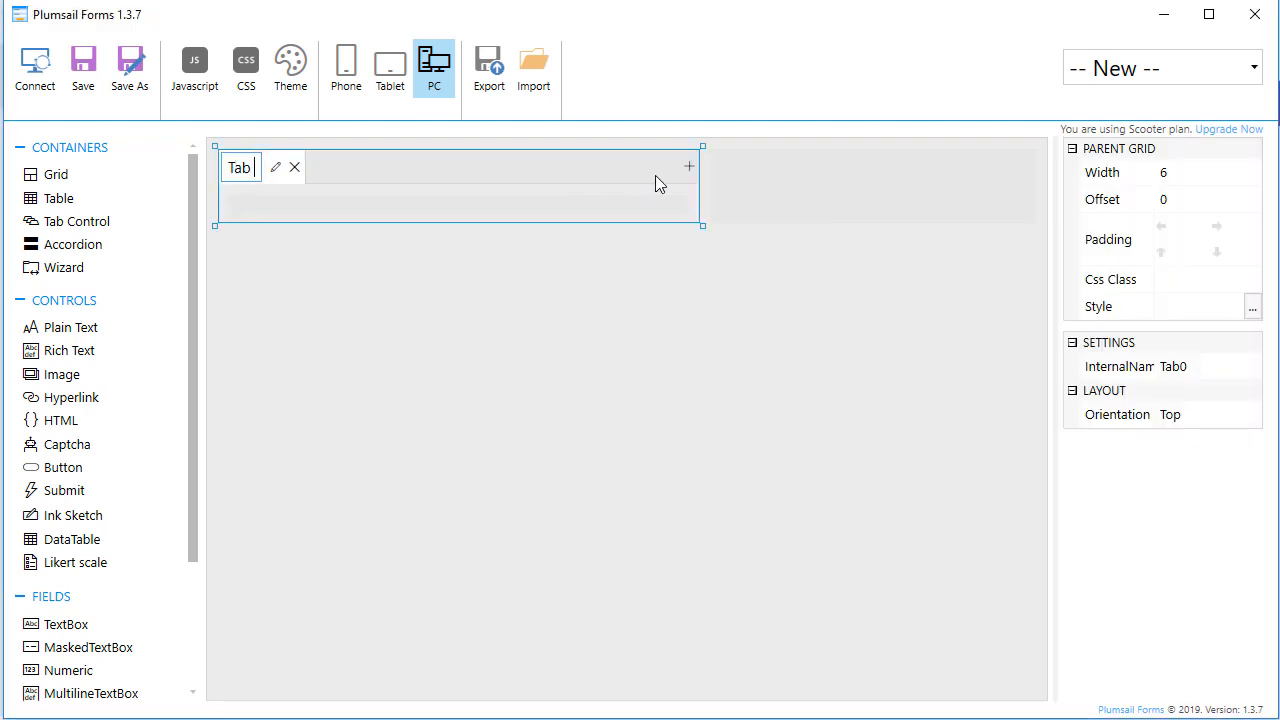
left_click(684, 168)
type("Te")
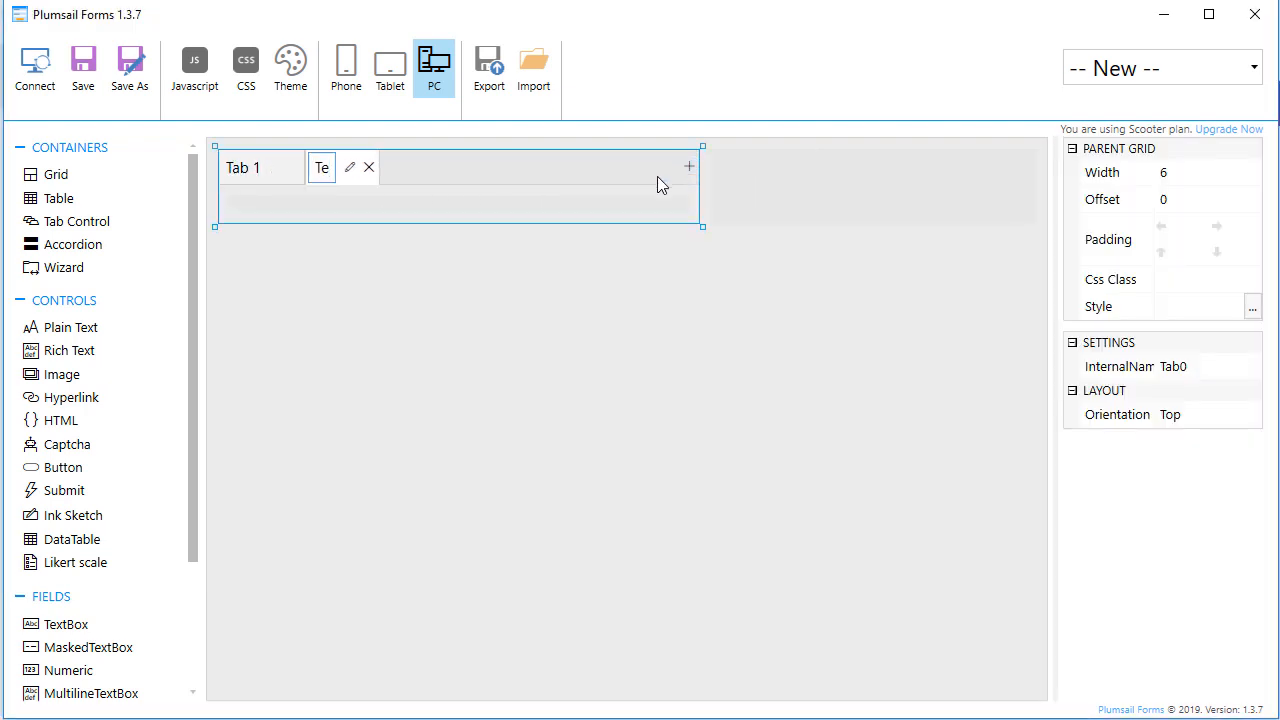
type("b 2")
key("Return")
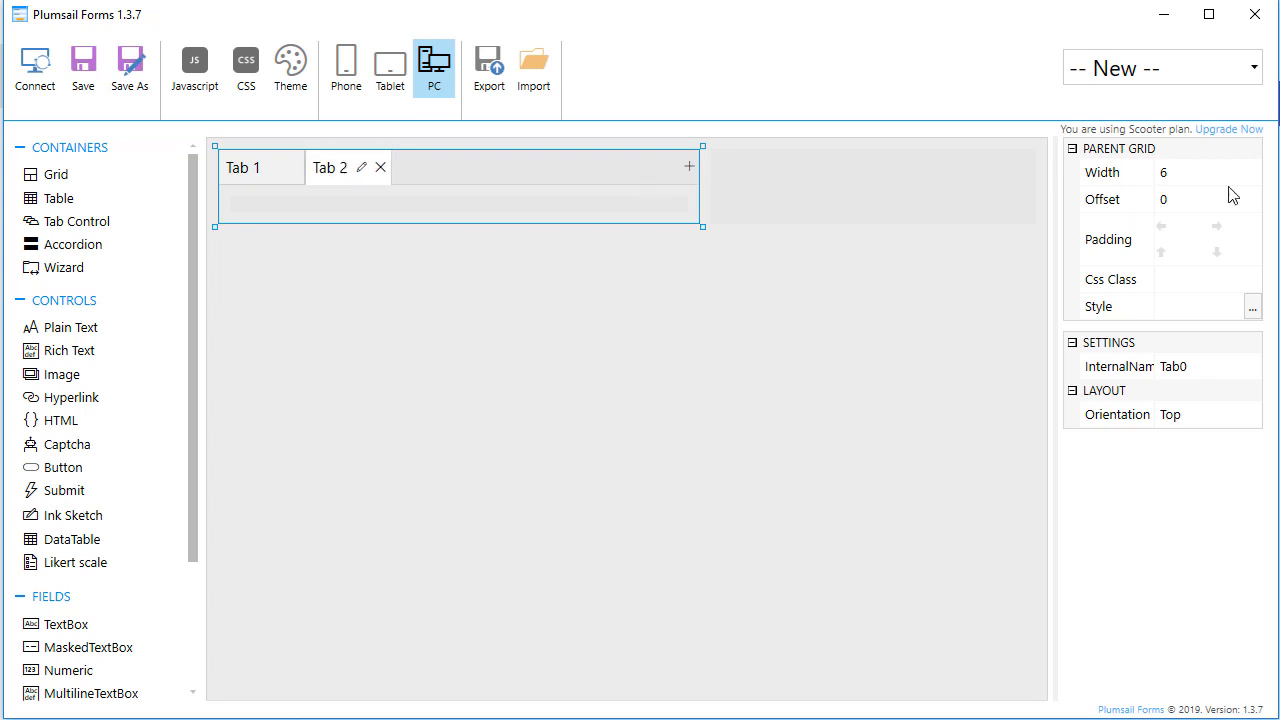
left_click(1221, 178)
type("12")
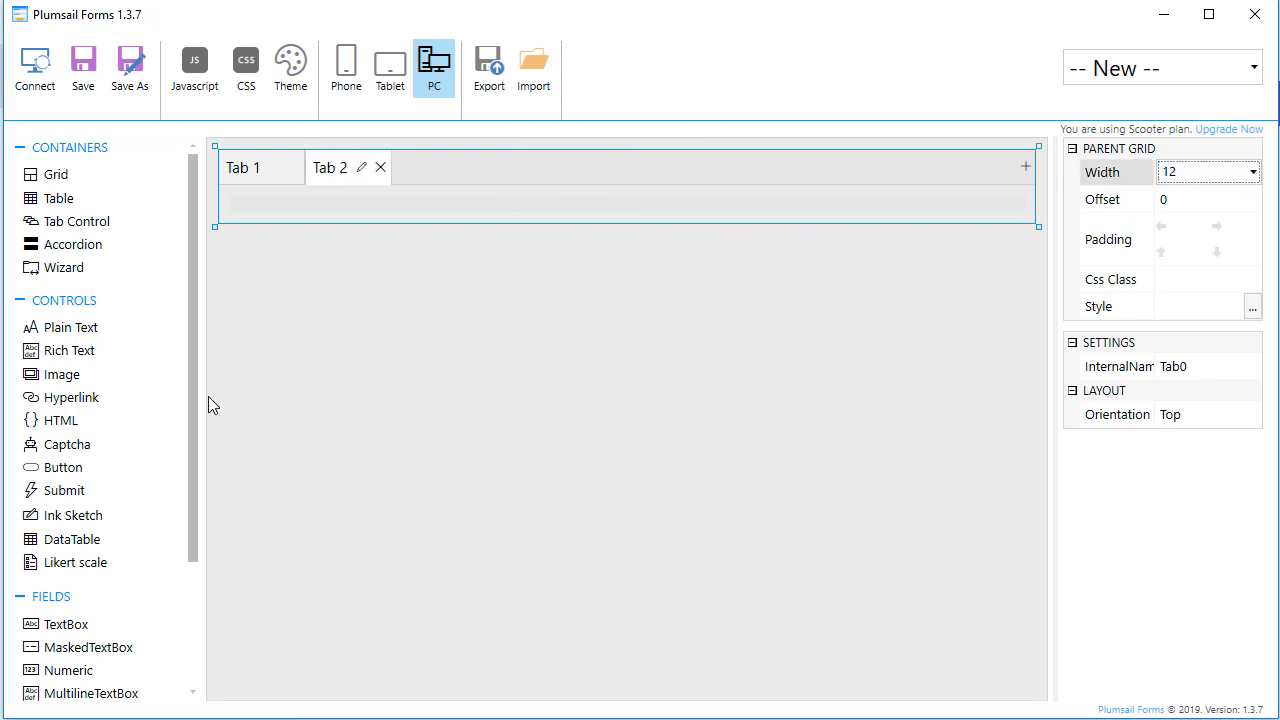
- Place a TextBox inside Tab 2 and set its grid width to 6
left_click_drag(68, 625, 360, 220)
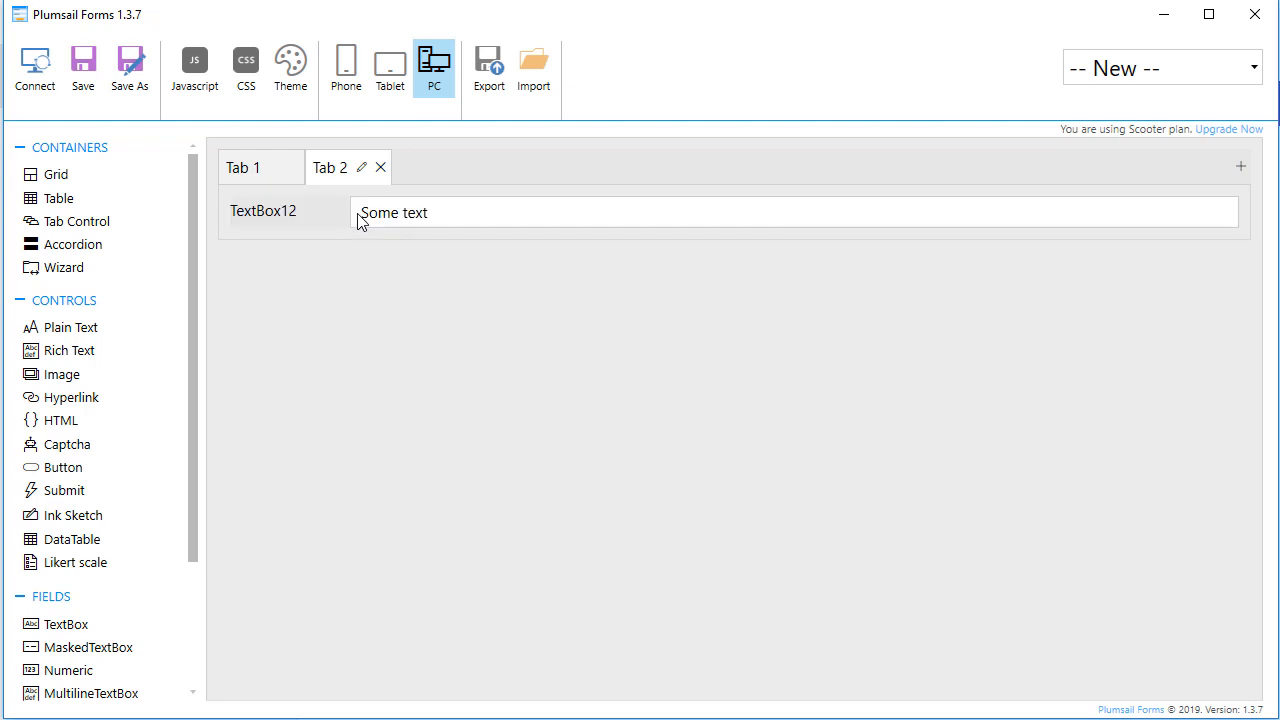
left_click(400, 222)
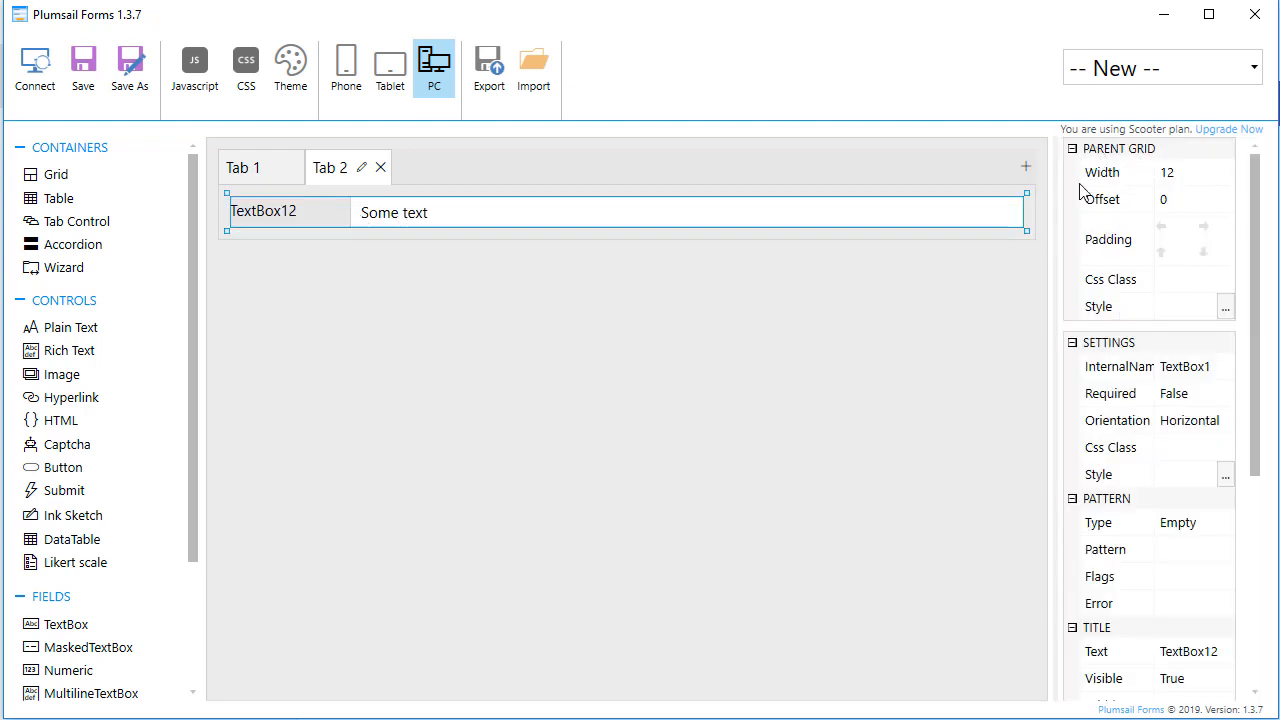
left_click(1203, 177)
type("6")
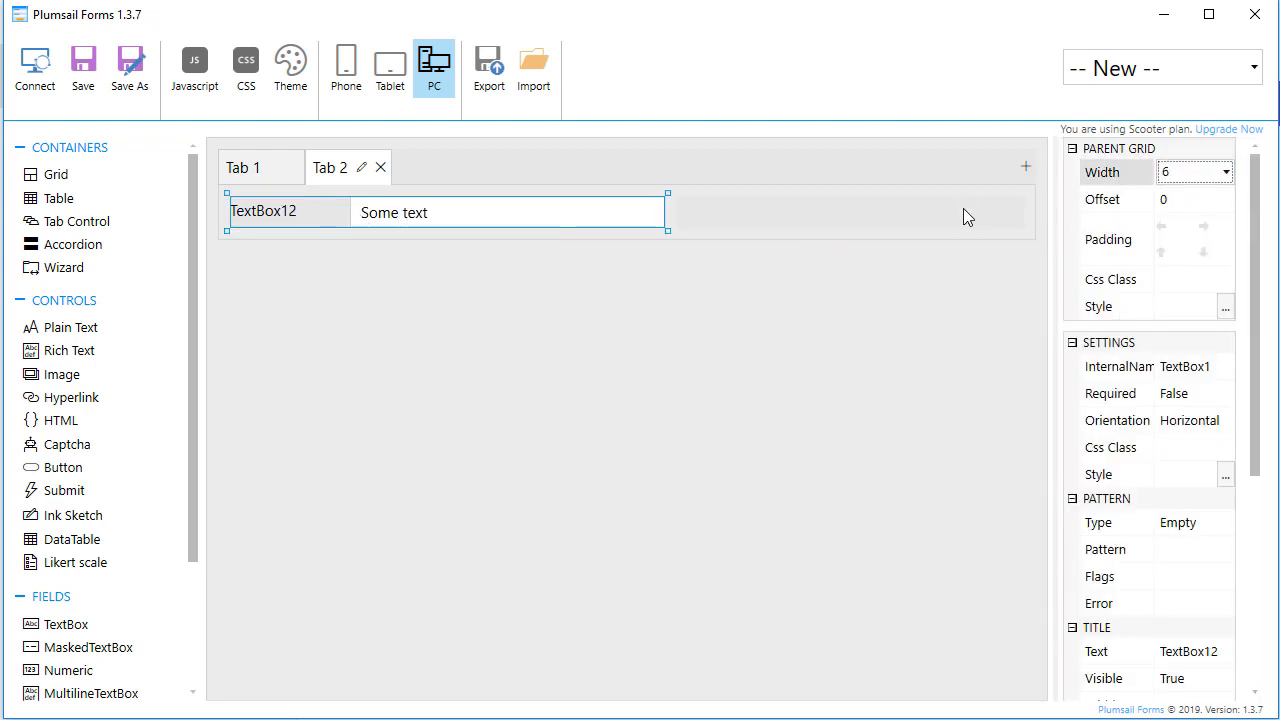
- Replace the Tab Control with an Accordion whose panel is titled "1" and set its grid width to 12
left_click(762, 175)
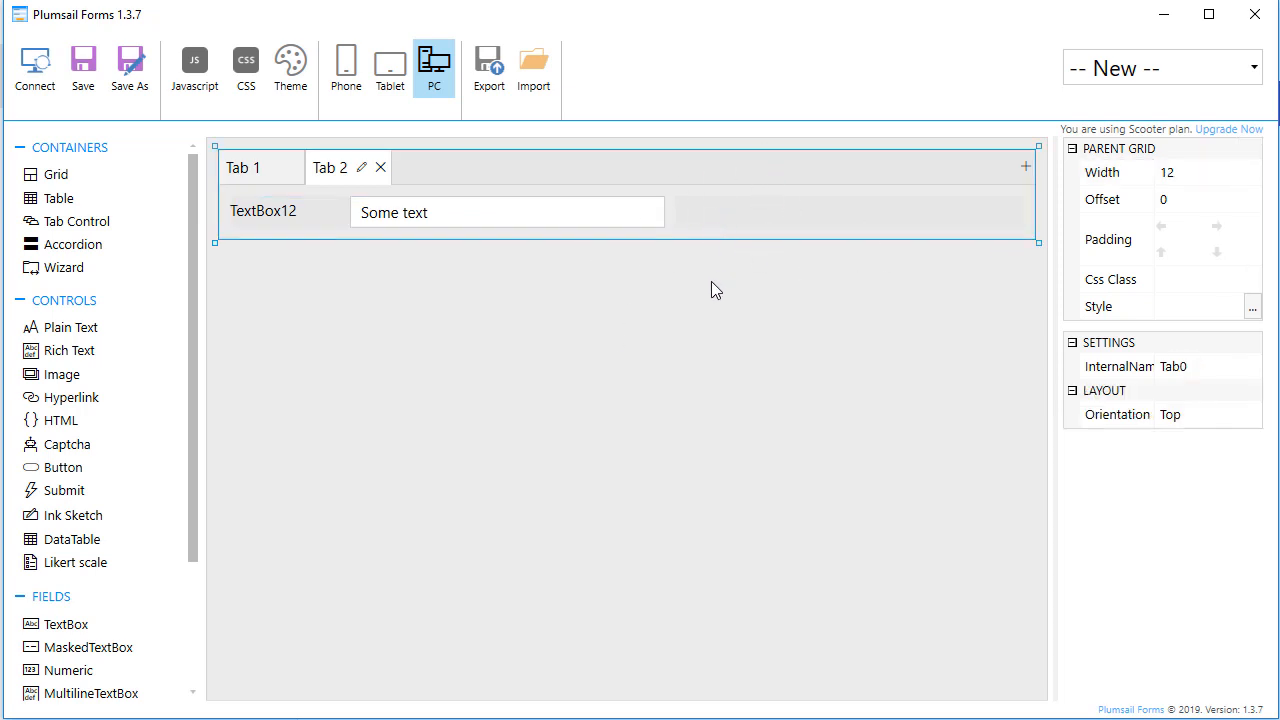
left_click_drag(63, 244, 436, 216)
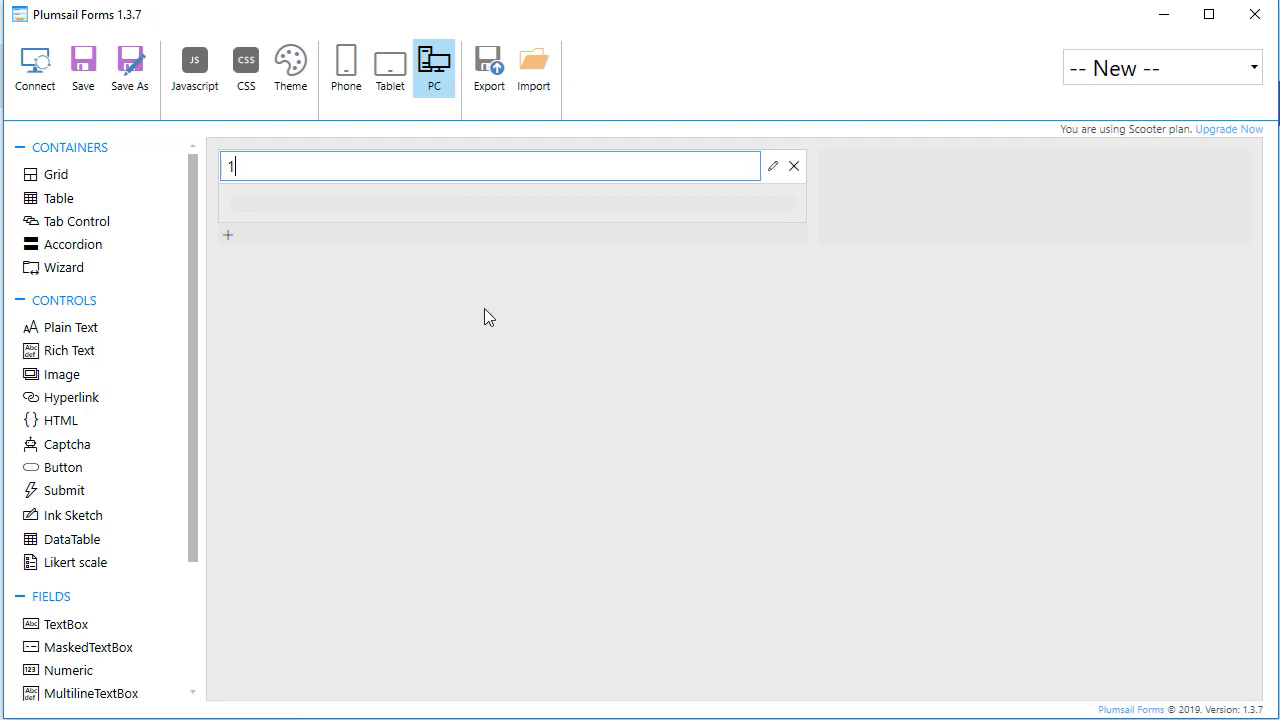
key("Return")
left_click(609, 201)
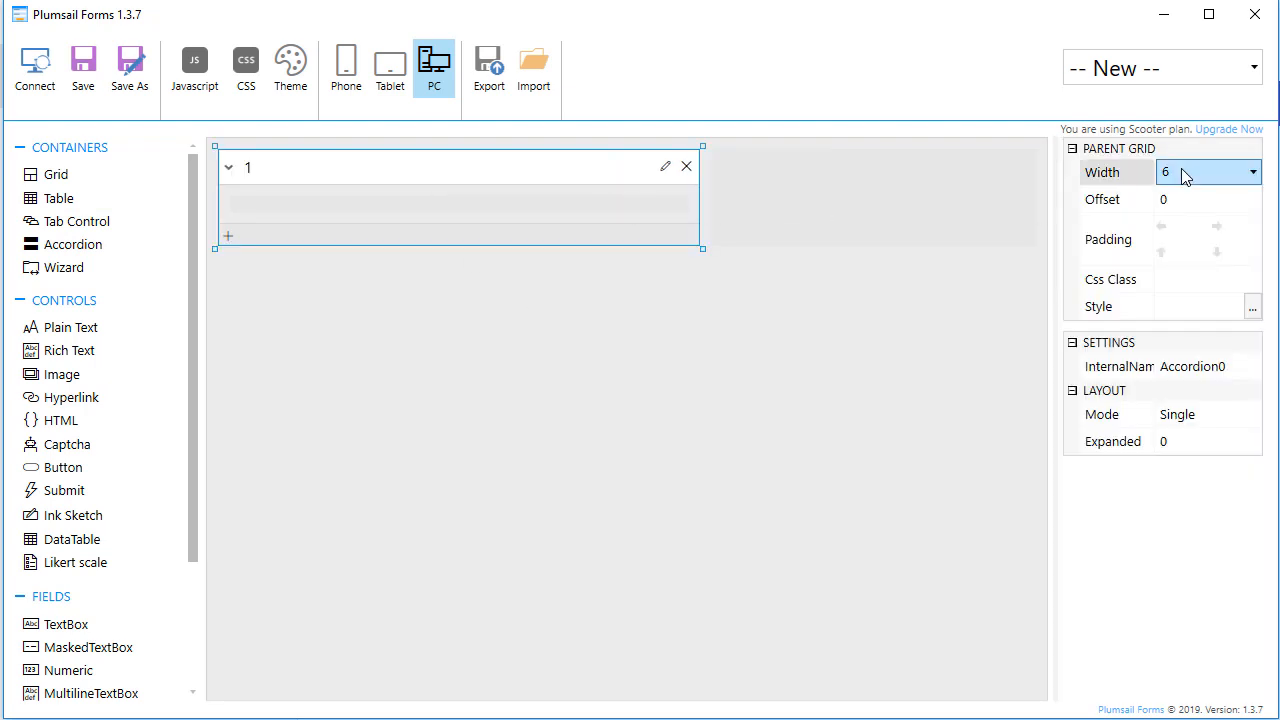
scroll(1186, 176, "up", 1)
scroll(1186, 176, "down", 7)
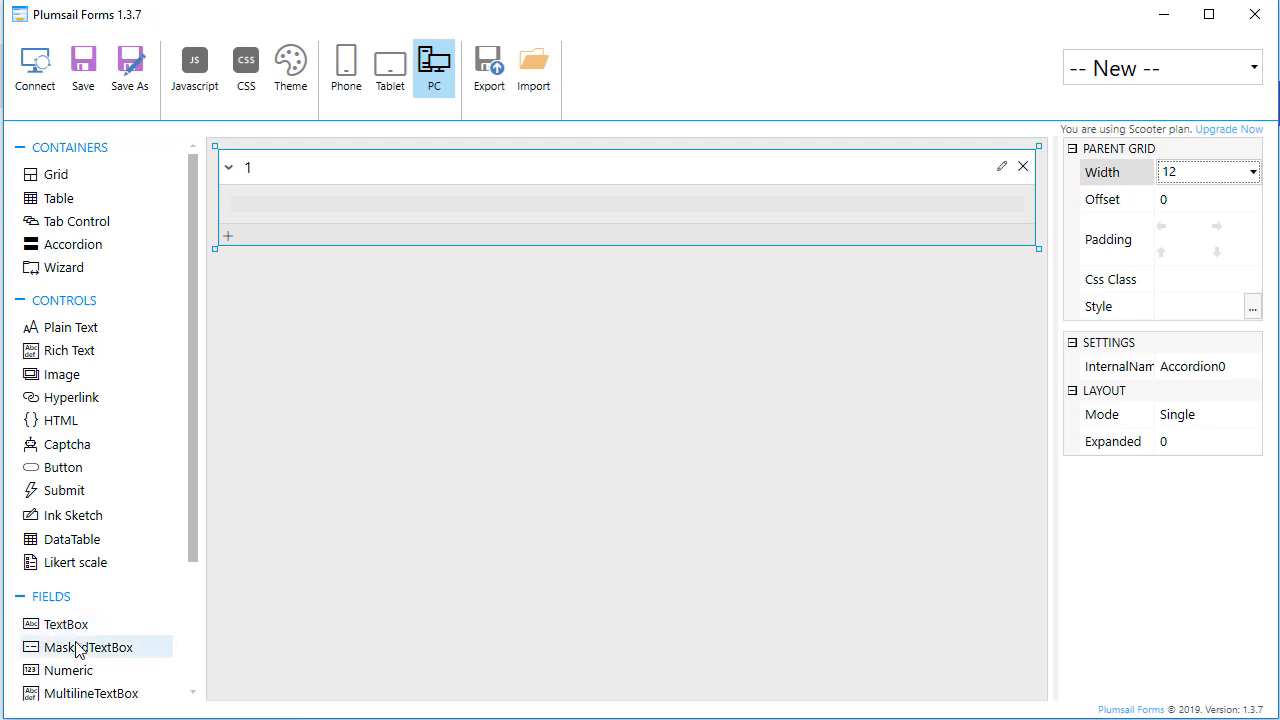
- Place a TextBox inside the Accordion panel and set its grid width to 6
left_click_drag(66, 625, 333, 200)
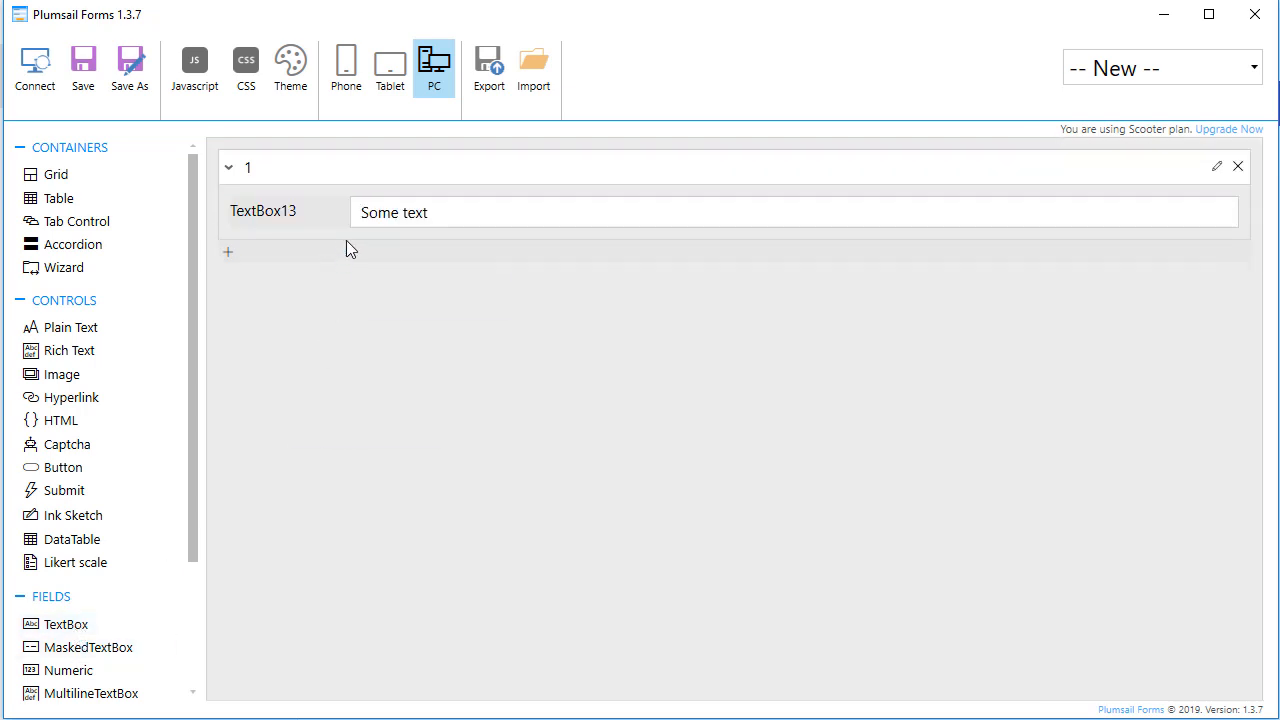
left_click(503, 214)
scroll(1191, 176, "up", 6)
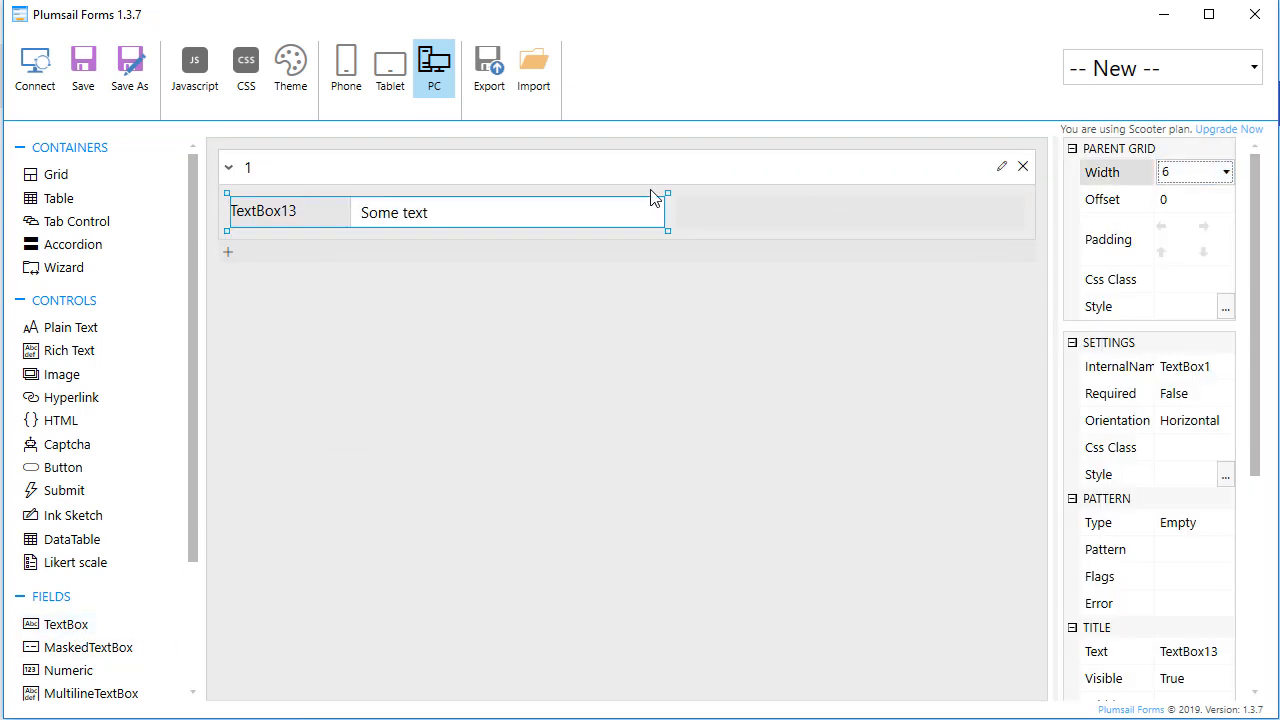
- Replace the Accordion with a Wizard whose first step is titled "Step 1"
left_click(217, 212)
key("Delete")
left_click_drag(120, 280, 675, 270)
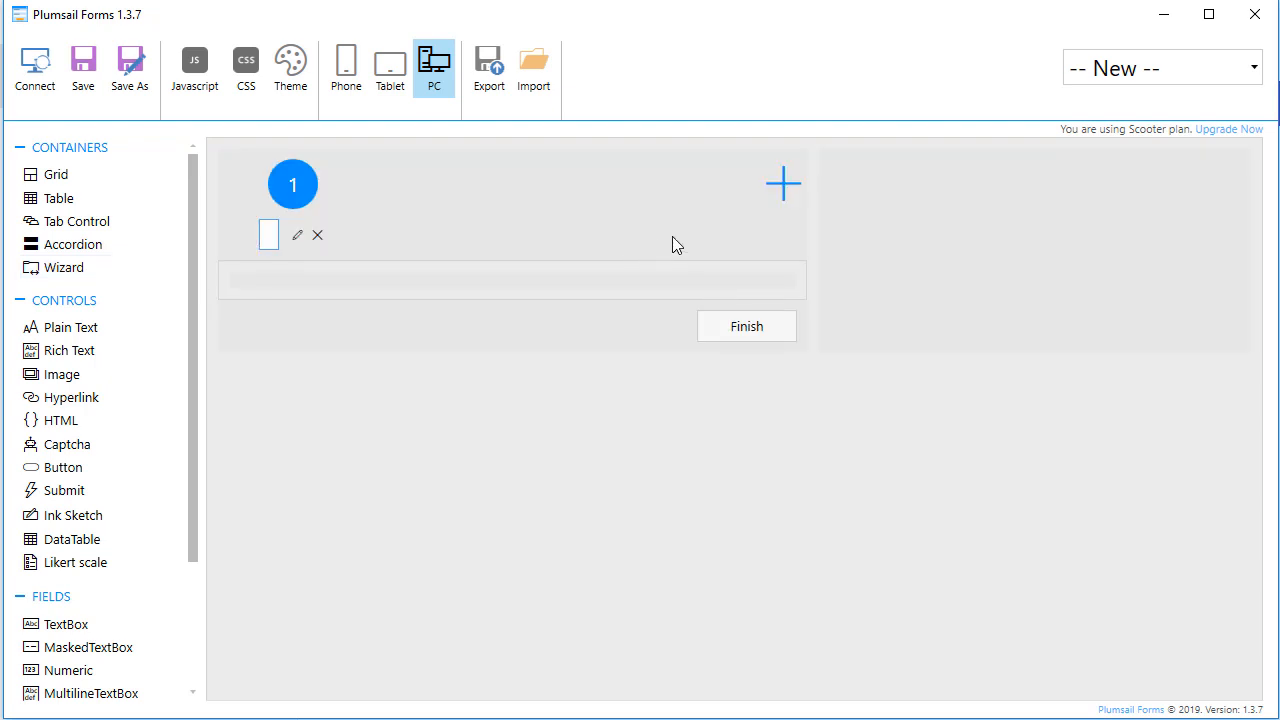
type("Step 1")
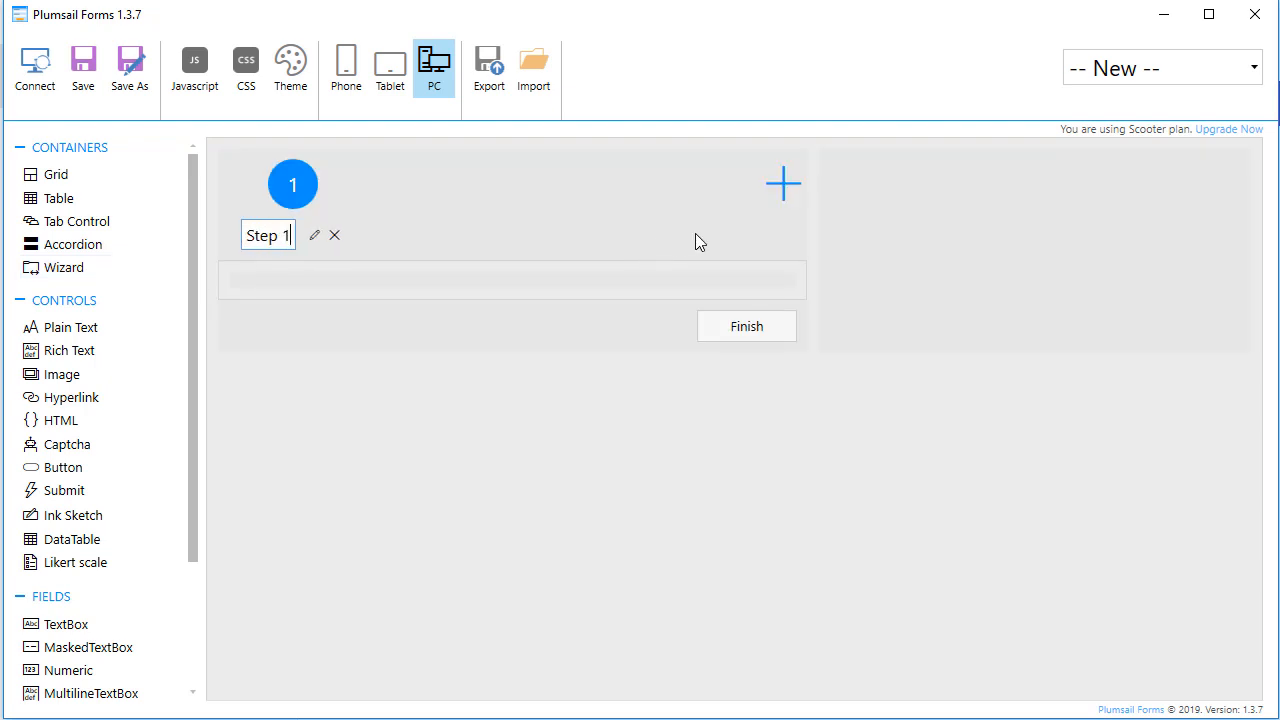
key("Return")
- Set the Wizard's grid width to 12
left_click(695, 240)
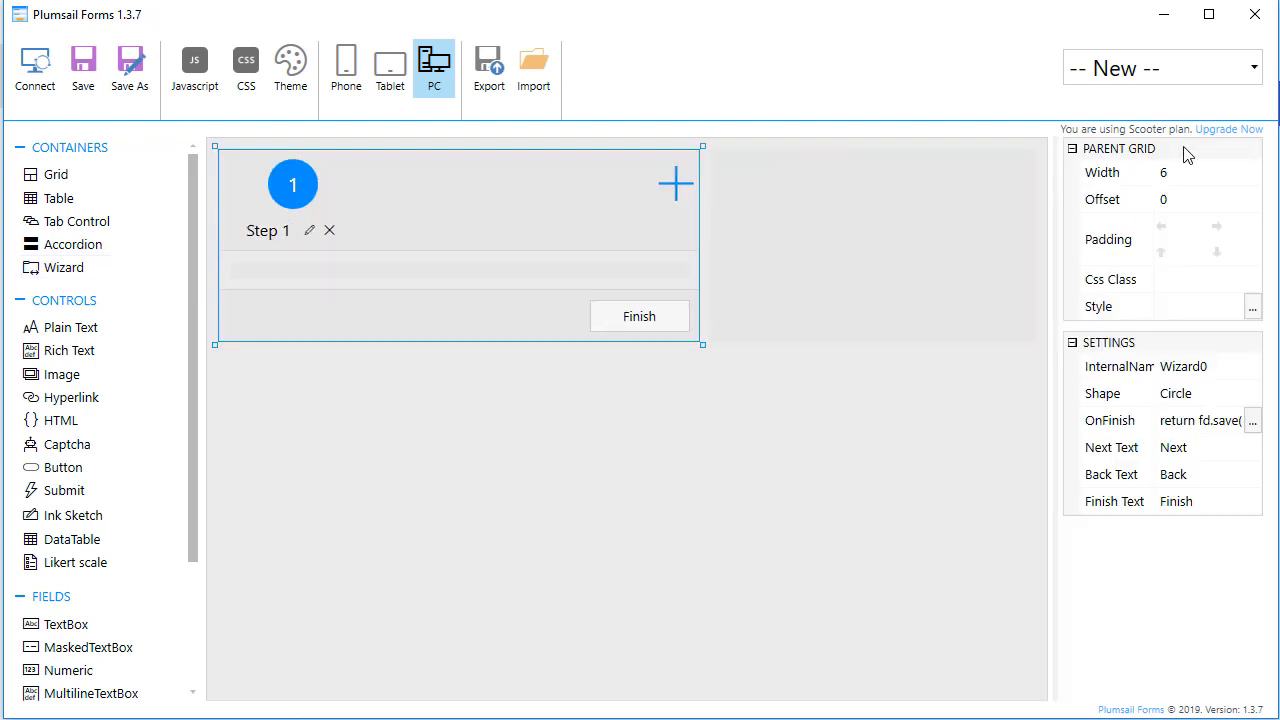
left_click(1188, 150)
left_click(1203, 150)
double_click(1215, 172)
type("12")
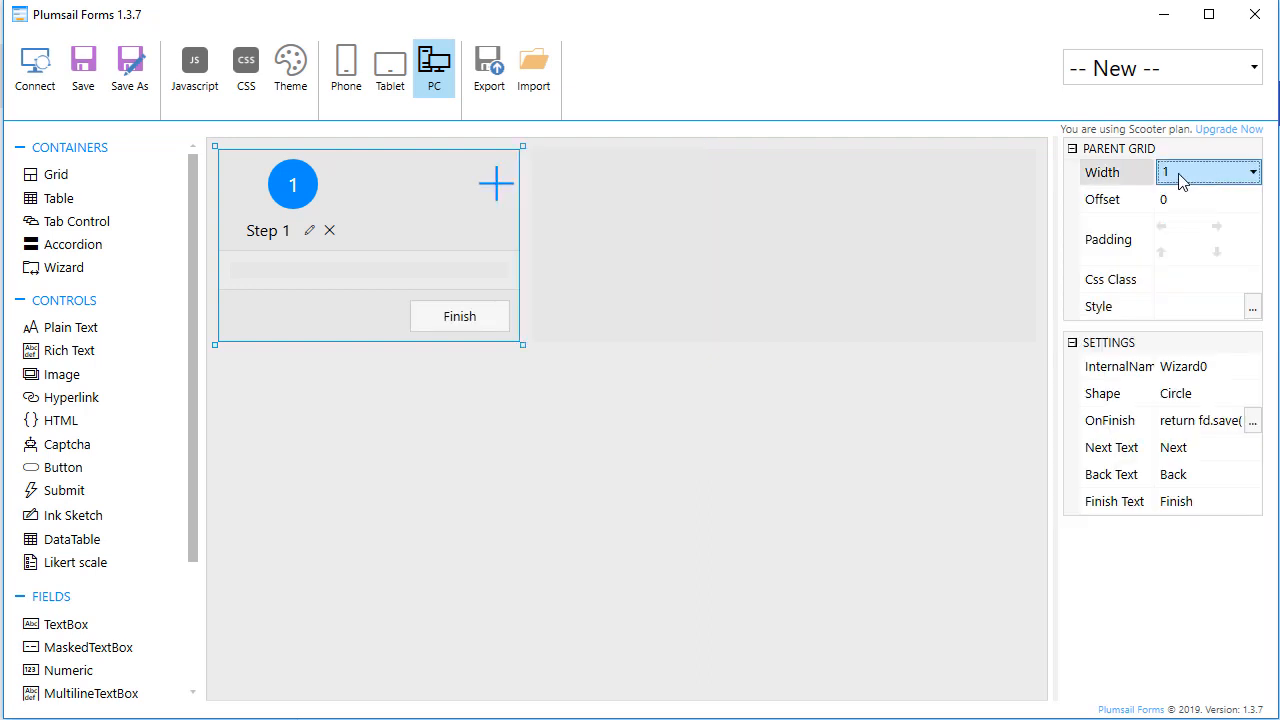
left_click(183, 444)
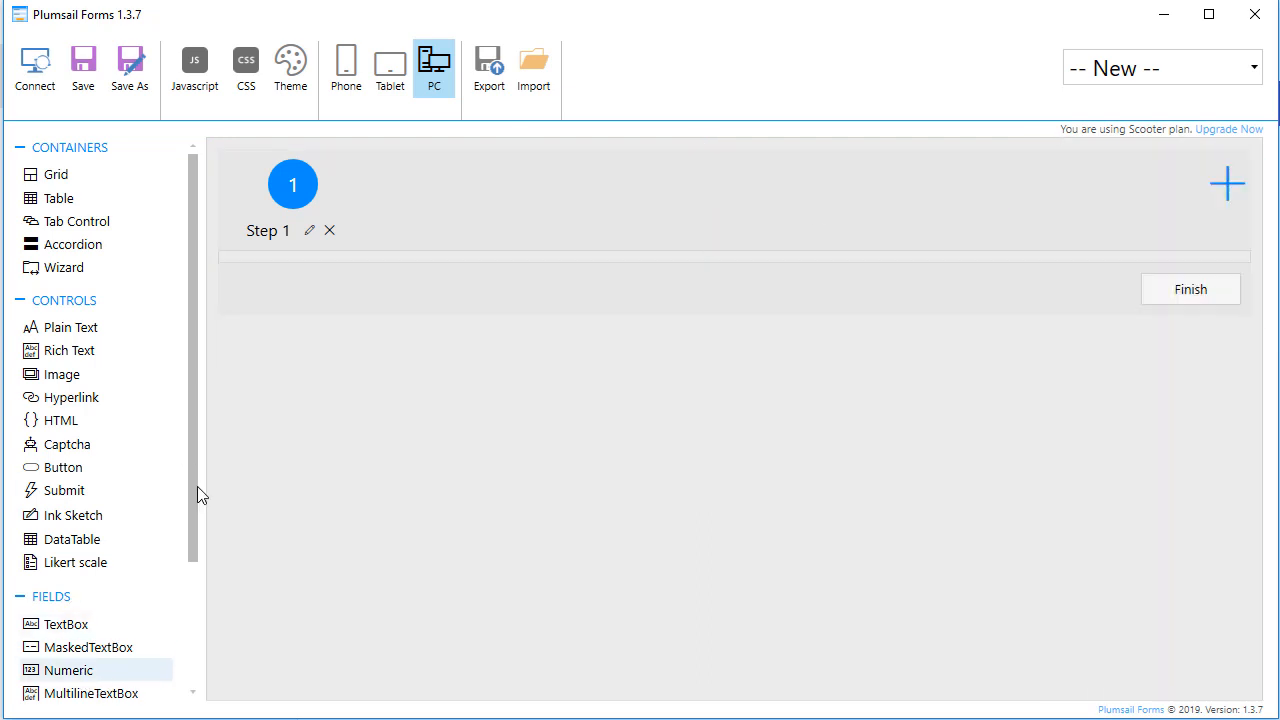
- Place a Numeric field inside the Wizard's Step 1 and set its grid width first to 6 and finally to 3
left_click_drag(197, 486, 327, 258)
left_click(434, 289)
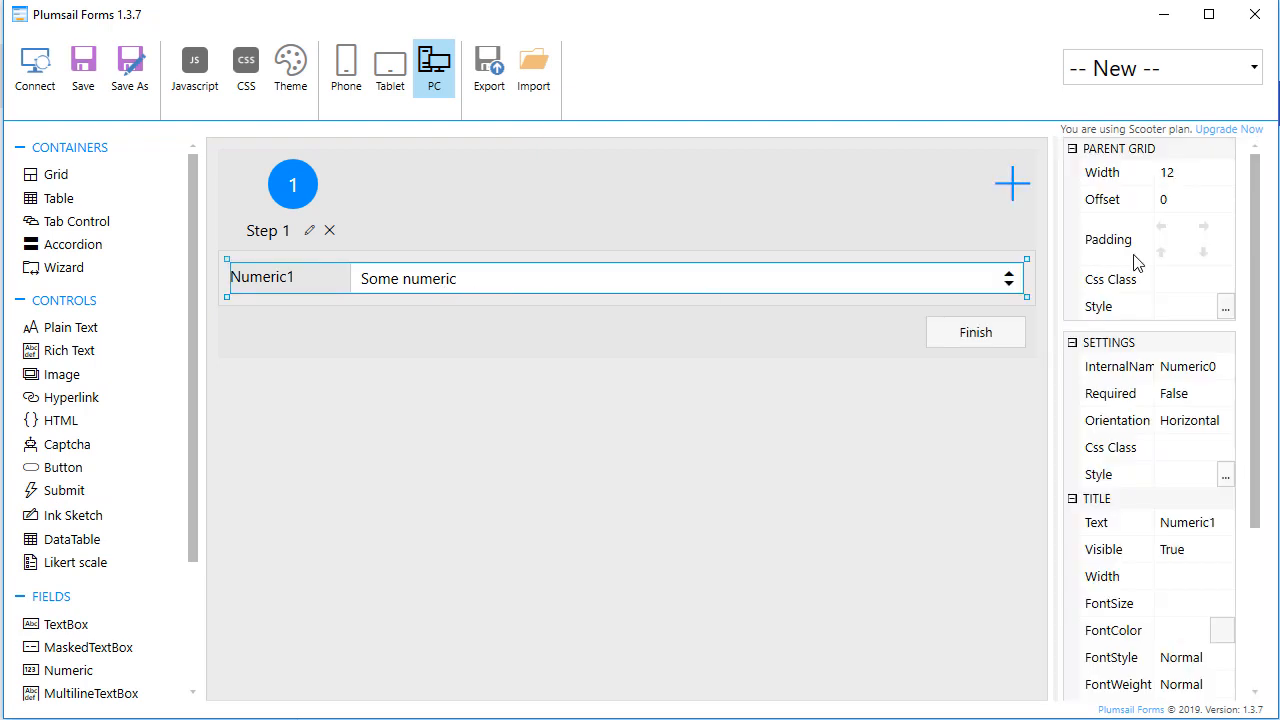
left_click(1197, 174)
type("6")
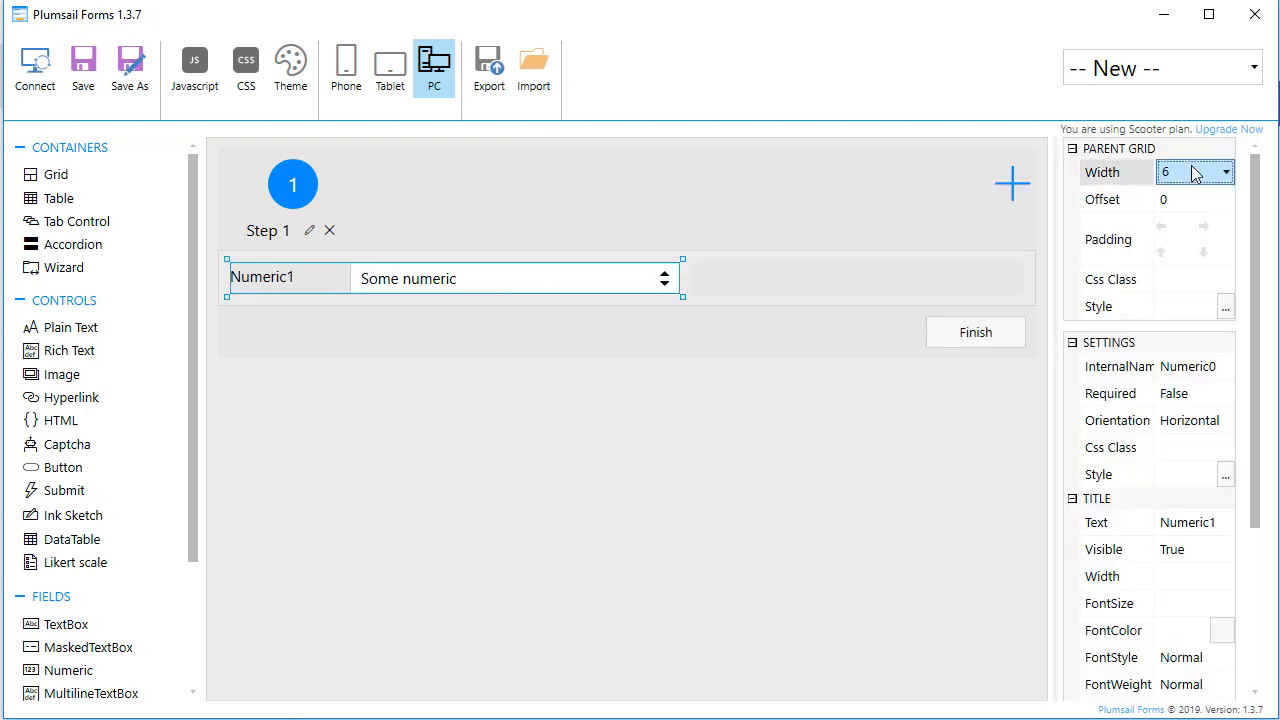
type("3")
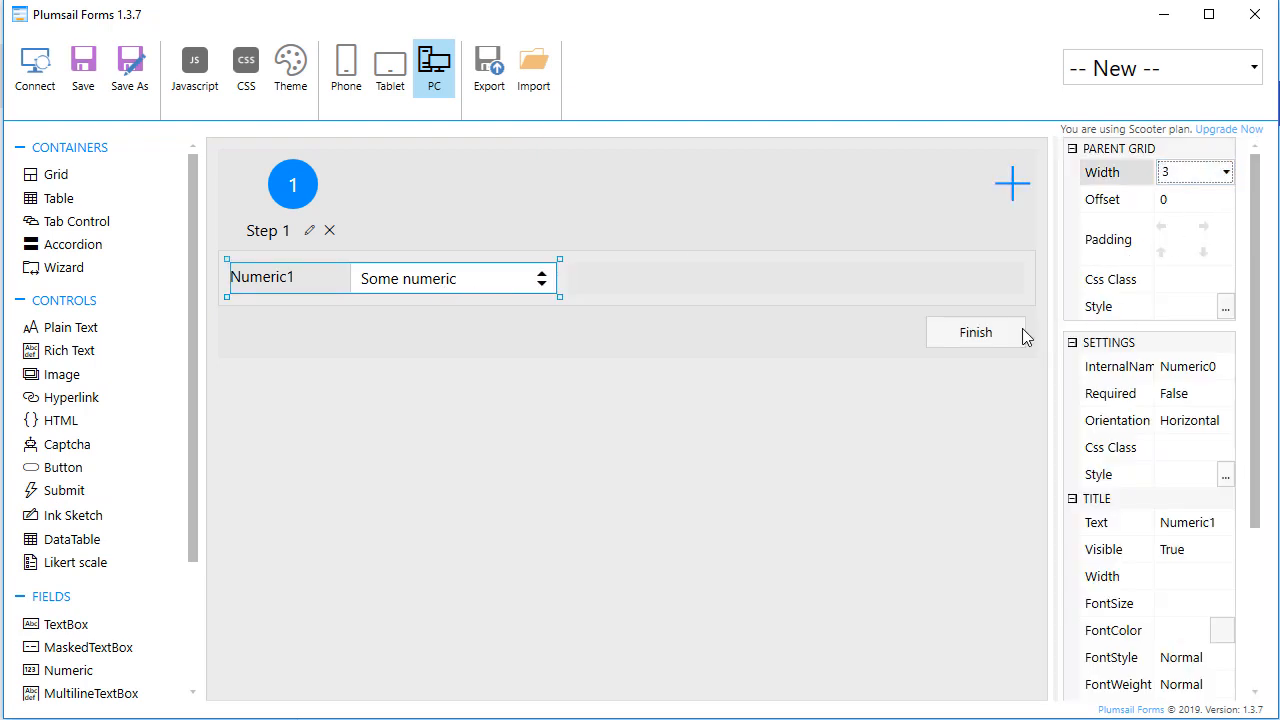
- Delete the Wizard with its contents and place a TextBox on the empty form
left_click(464, 298)
key("Delete")
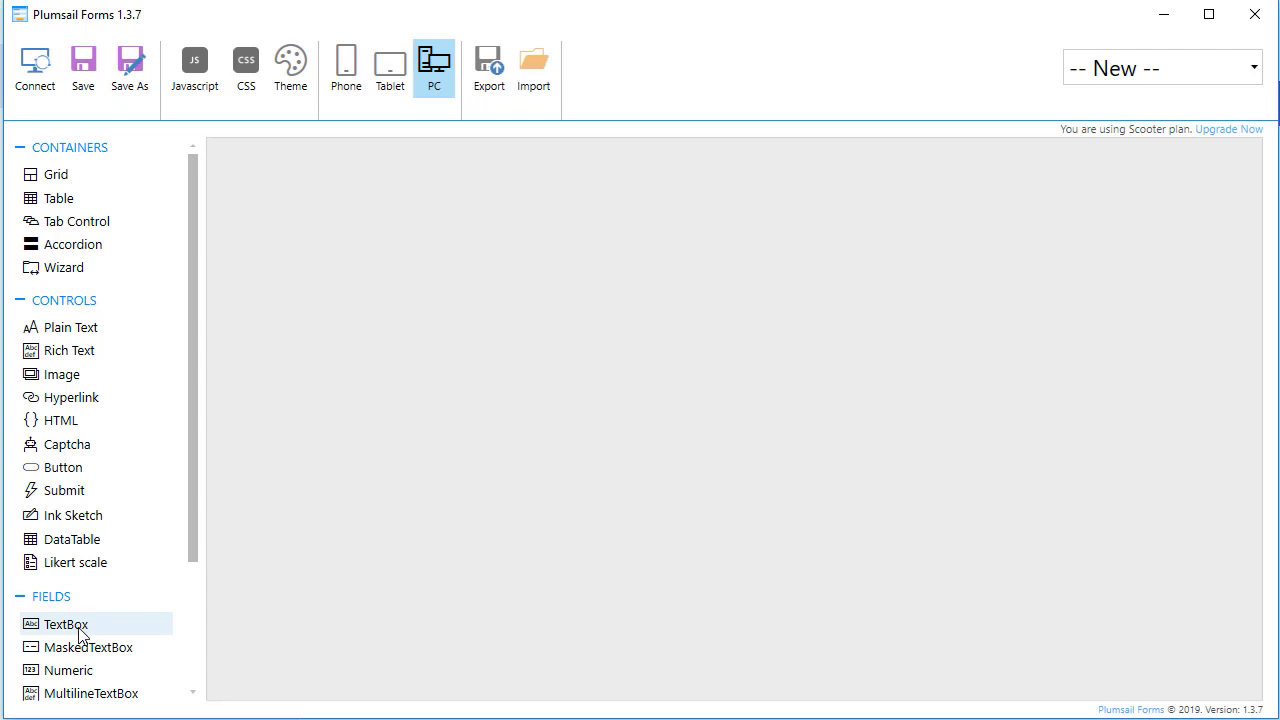
left_click_drag(80, 630, 392, 296)
left_click(406, 174)
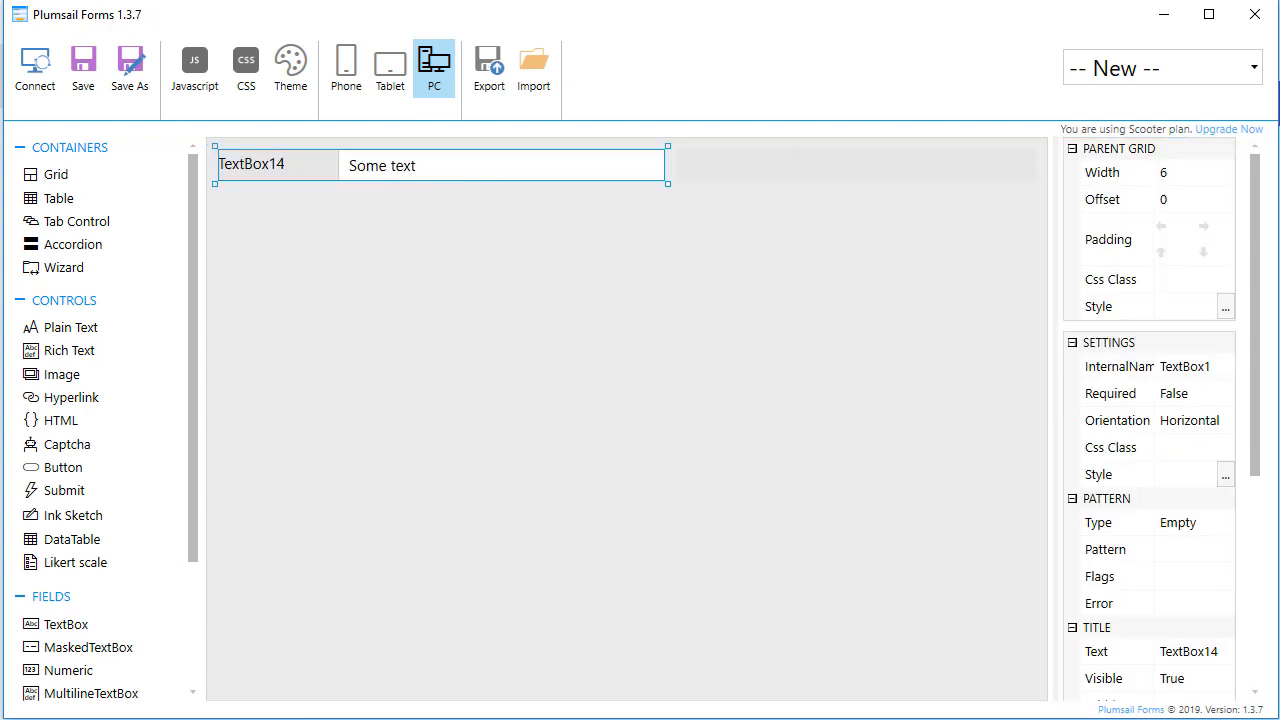
- Set both the internal name and the title text of the TextBox to "Title"
left_click(1219, 367)
type("T")
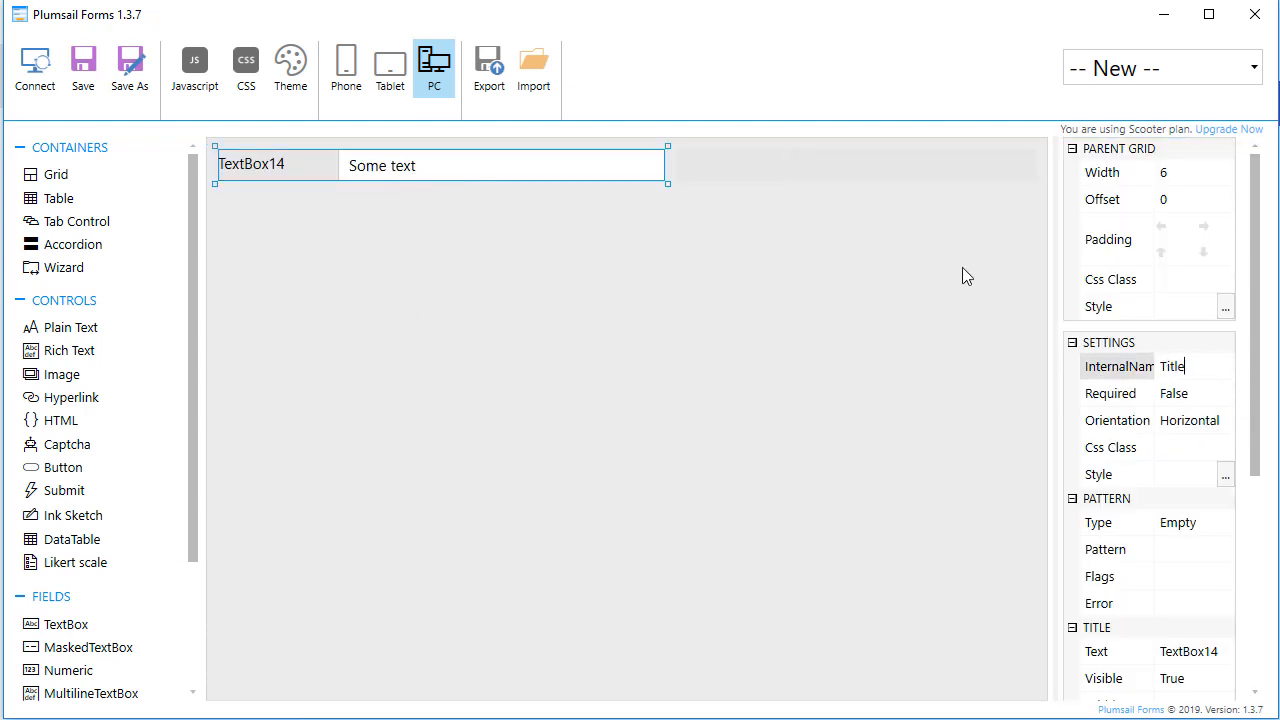
type("itle")
double_click(1176, 366)
key("ctrl+c")
left_click(1190, 651)
double_click(1190, 651)
key("ctrl+v")
- Place a Date field beside the Title field and set its internal name and title text to "Date"
scroll(80, 578, "down", 3)
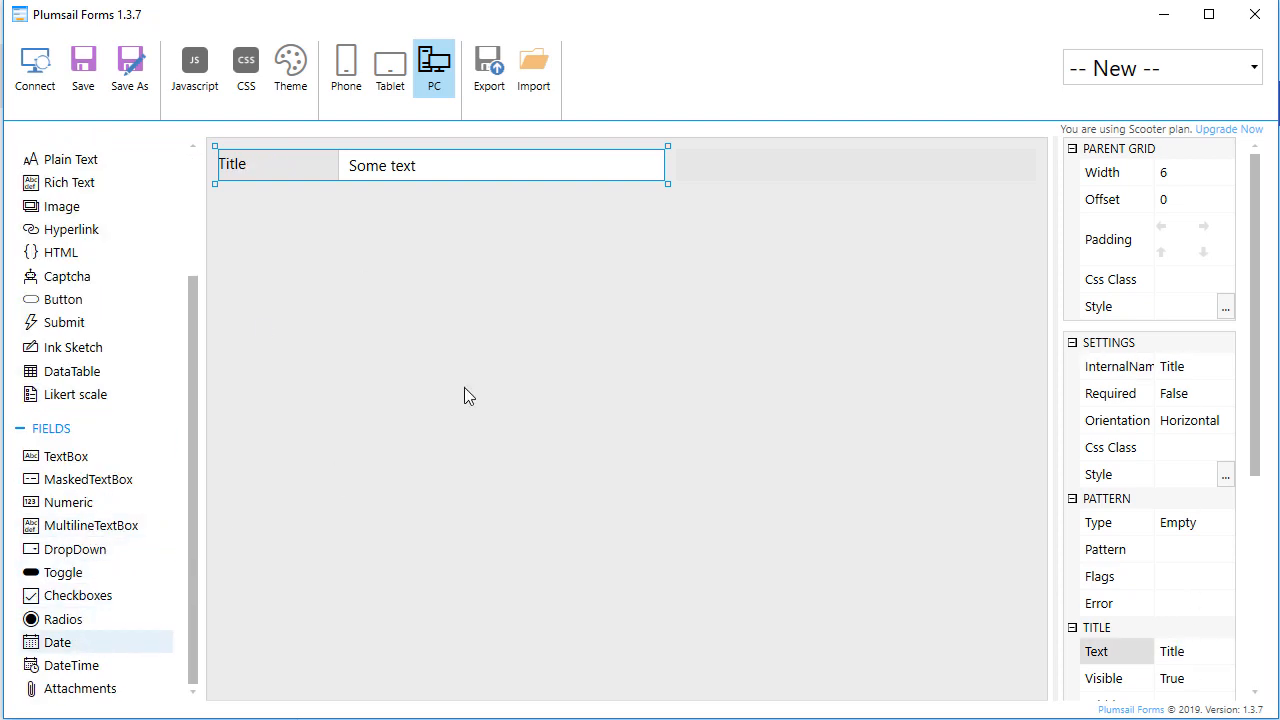
left_click_drag(464, 395, 856, 171)
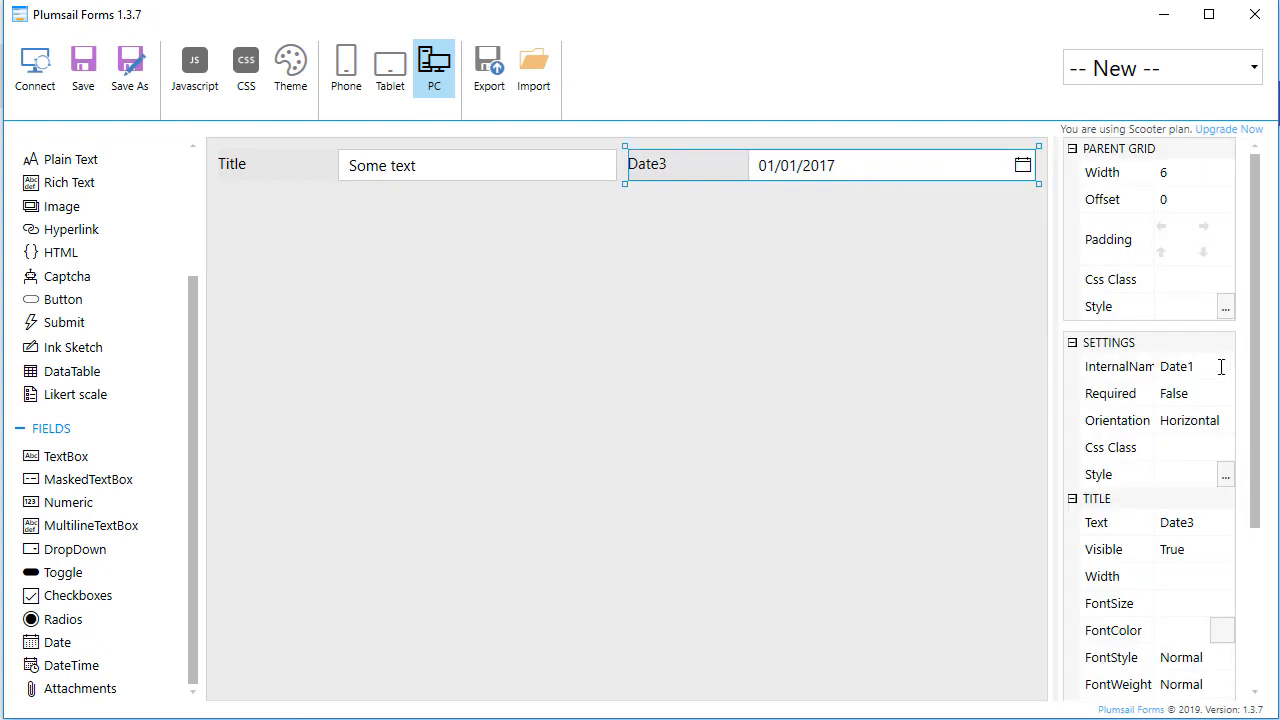
left_click(1180, 522)
key("BackSpace")
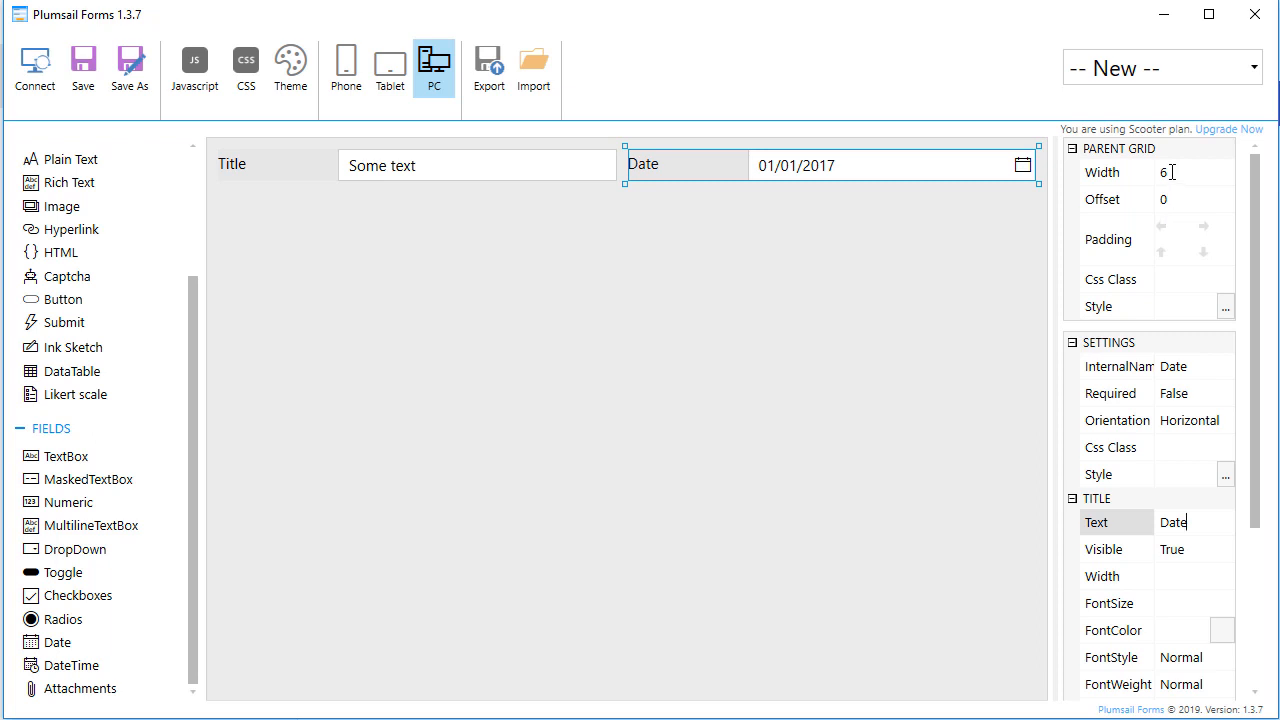
- Place a Plain Text control in a new row above the Title and Date fields
left_click(477, 179)
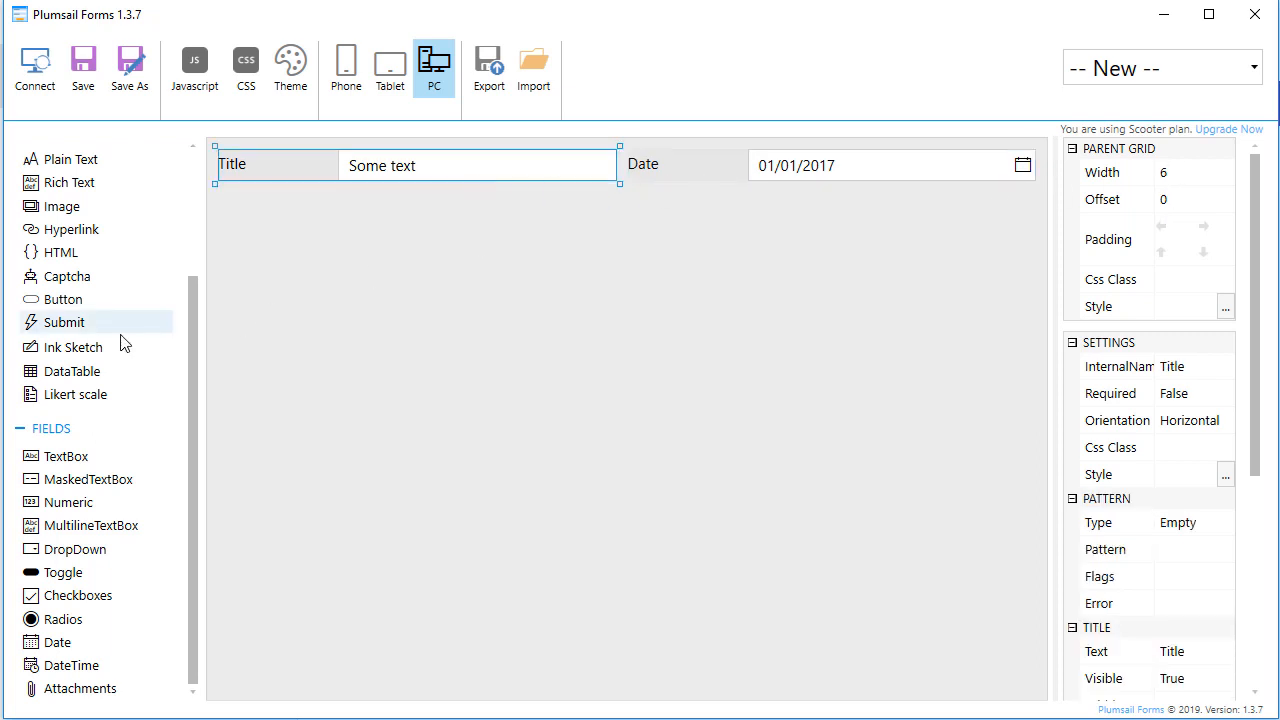
scroll(122, 340, "up", 3)
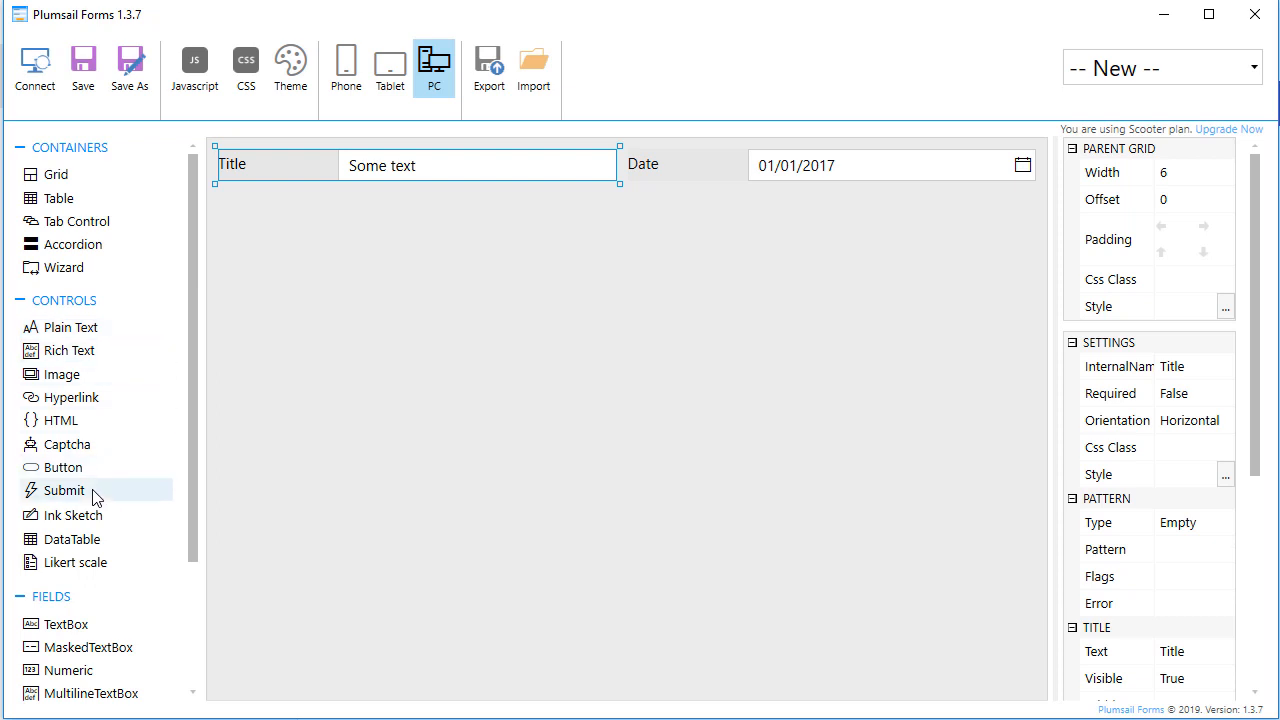
scroll(104, 489, "down", 3)
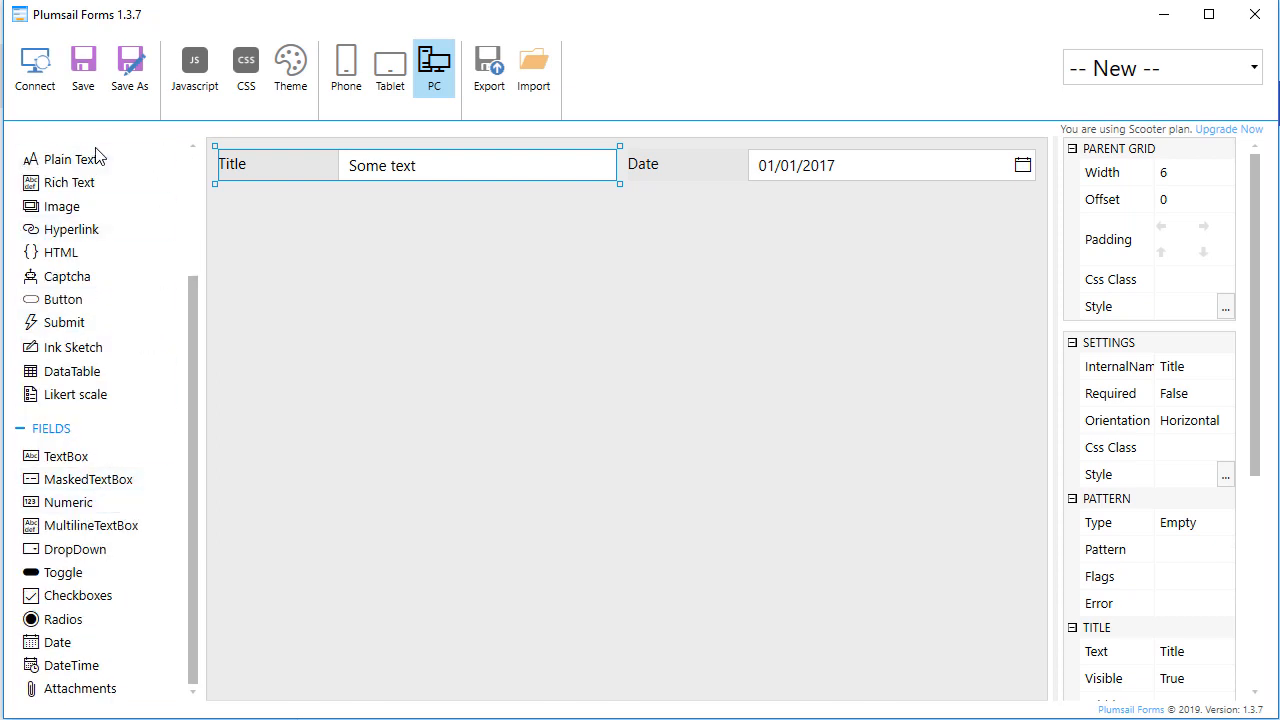
scroll(86, 190, "up", 2)
scroll(85, 210, "up", 1)
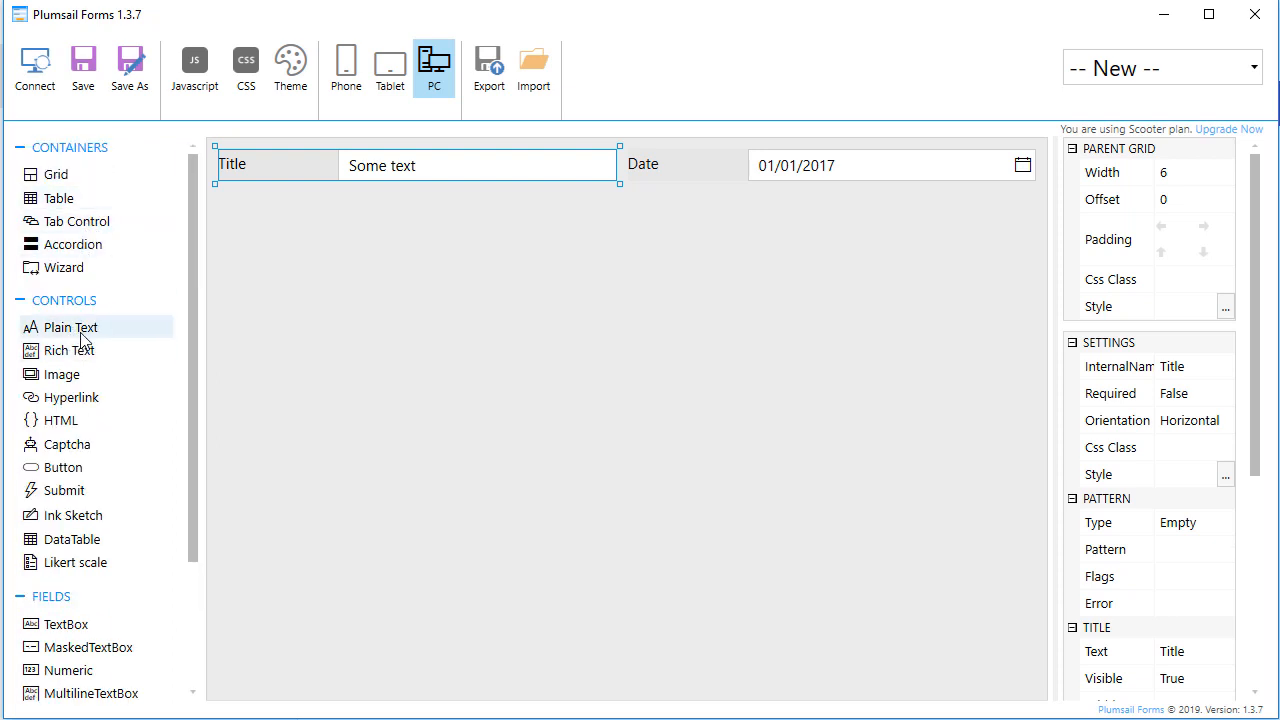
left_click_drag(80, 331, 273, 160)
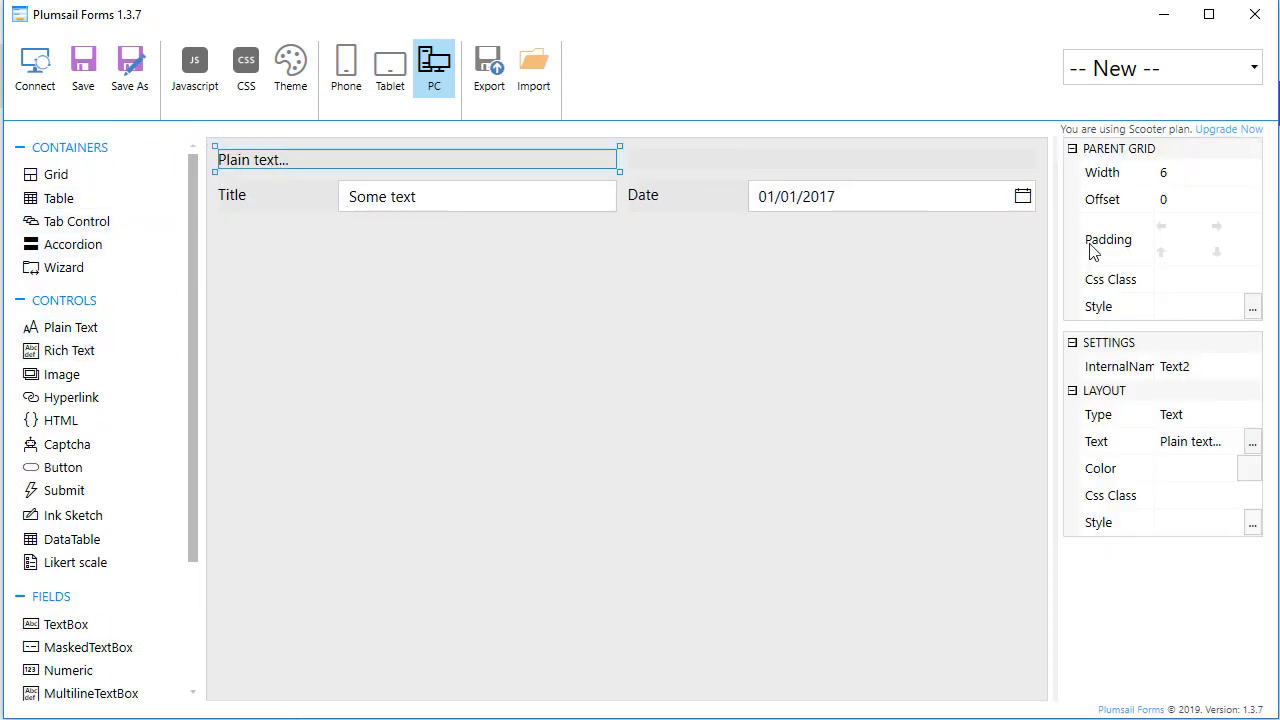
- Set the Plain Text control's text to "Report Form"
left_click(1231, 441)
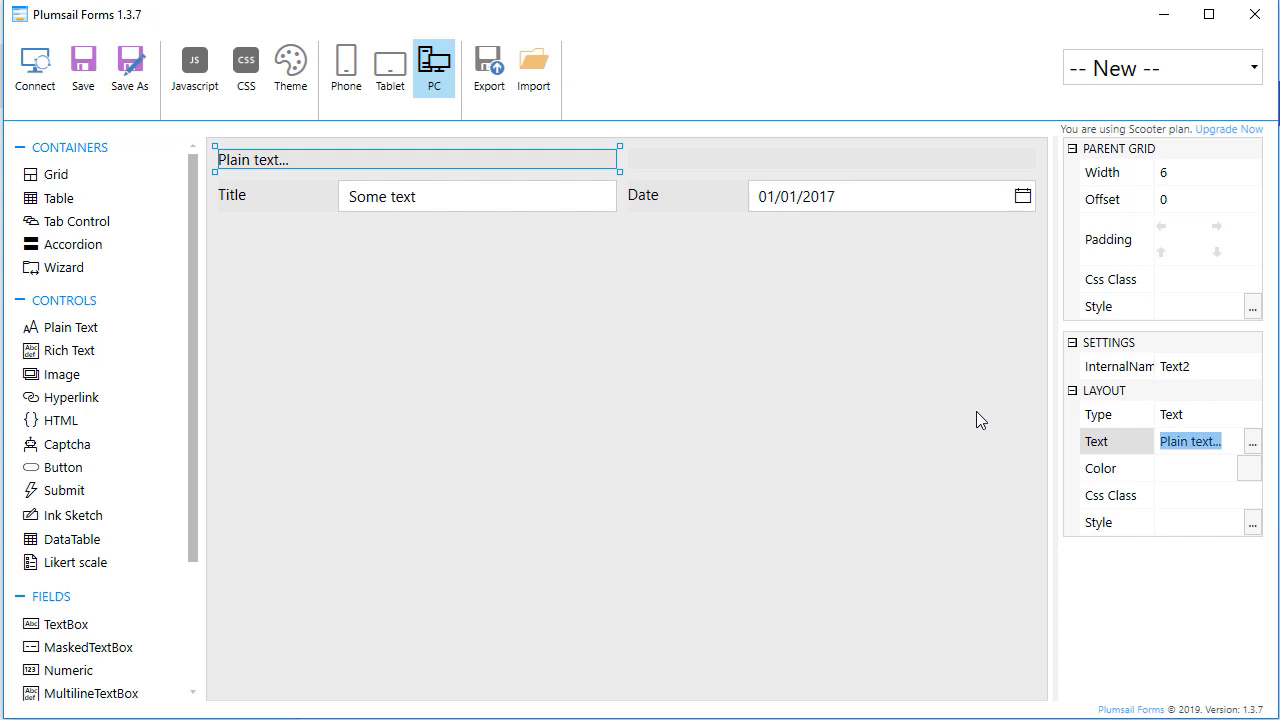
type("Title")
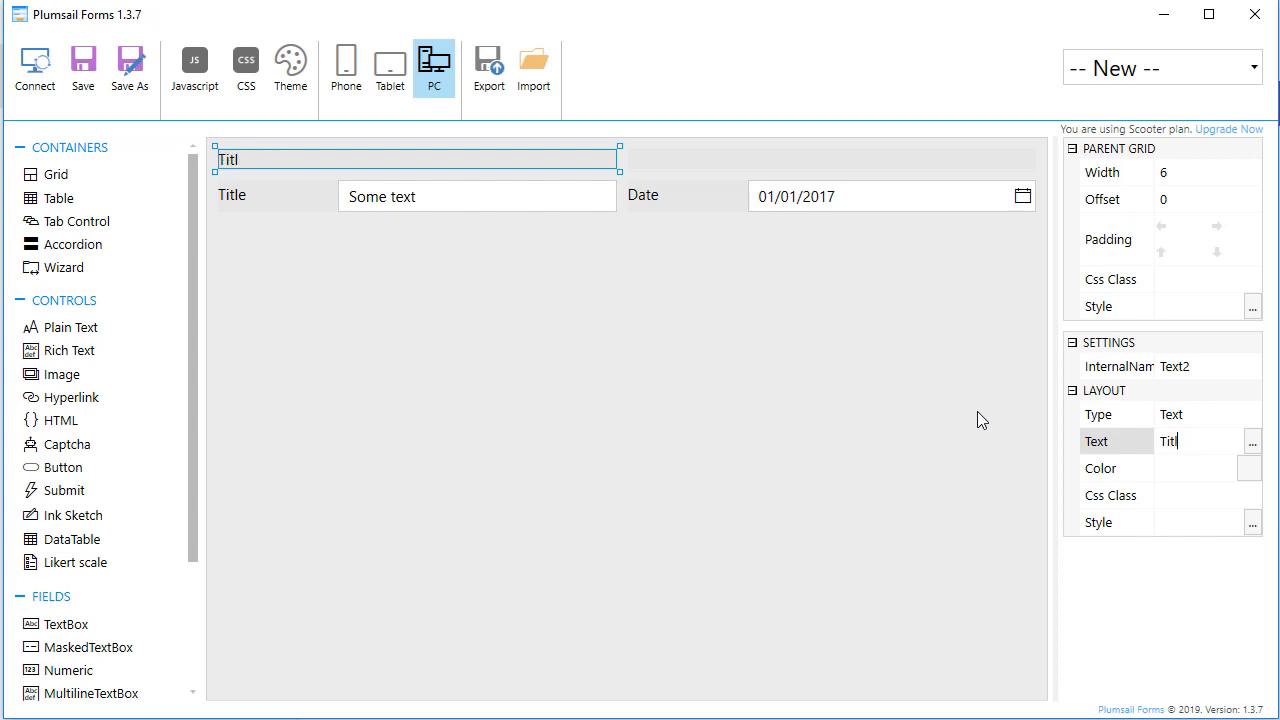
key("BackSpace")
key("BackSpace")
key("BackSpace")
key("BackSpace")
key("BackSpace")
type("Report Form")
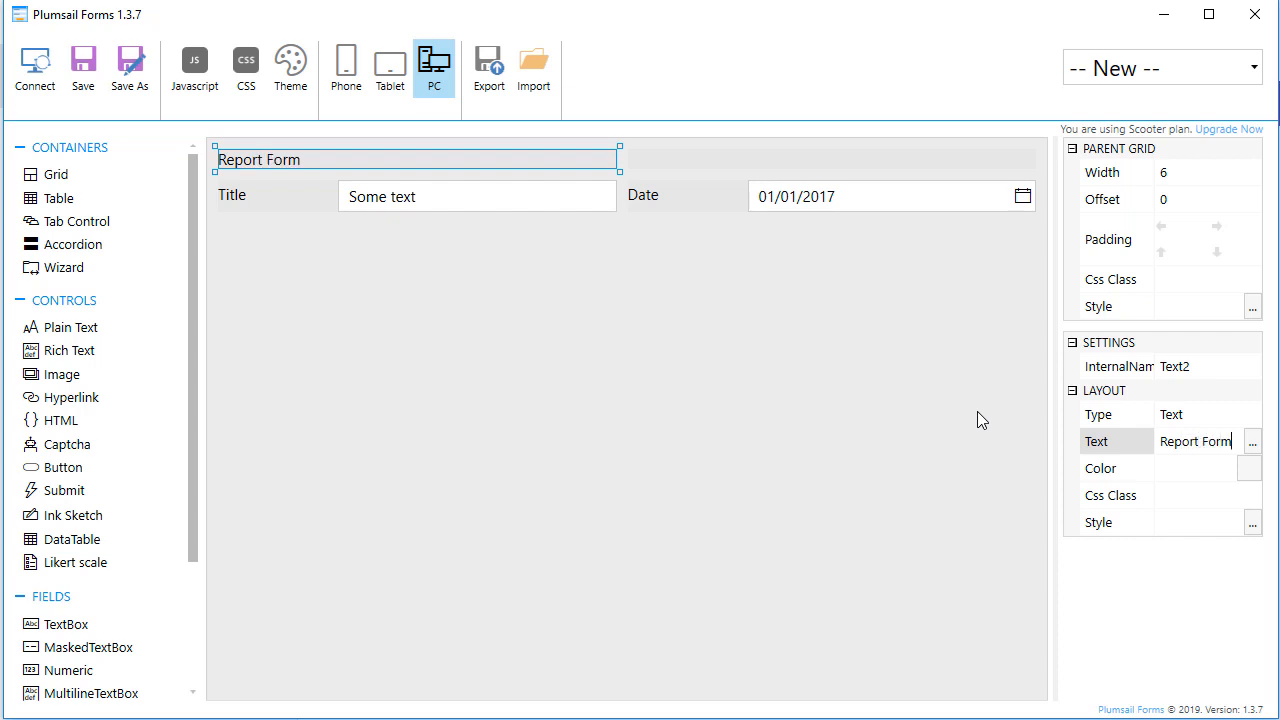
- Format the "Report Form" text as type Header1 and set its grid width to 12
left_click(1201, 418)
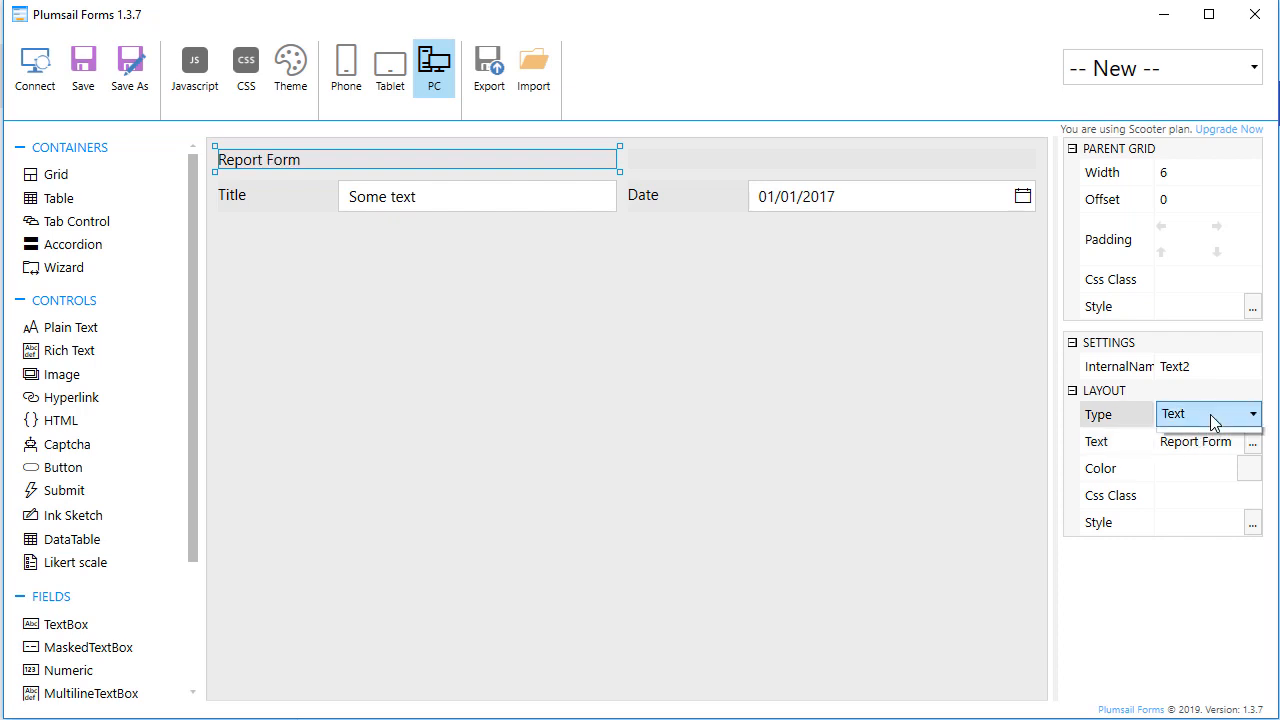
left_click(1201, 414)
left_click(1189, 464)
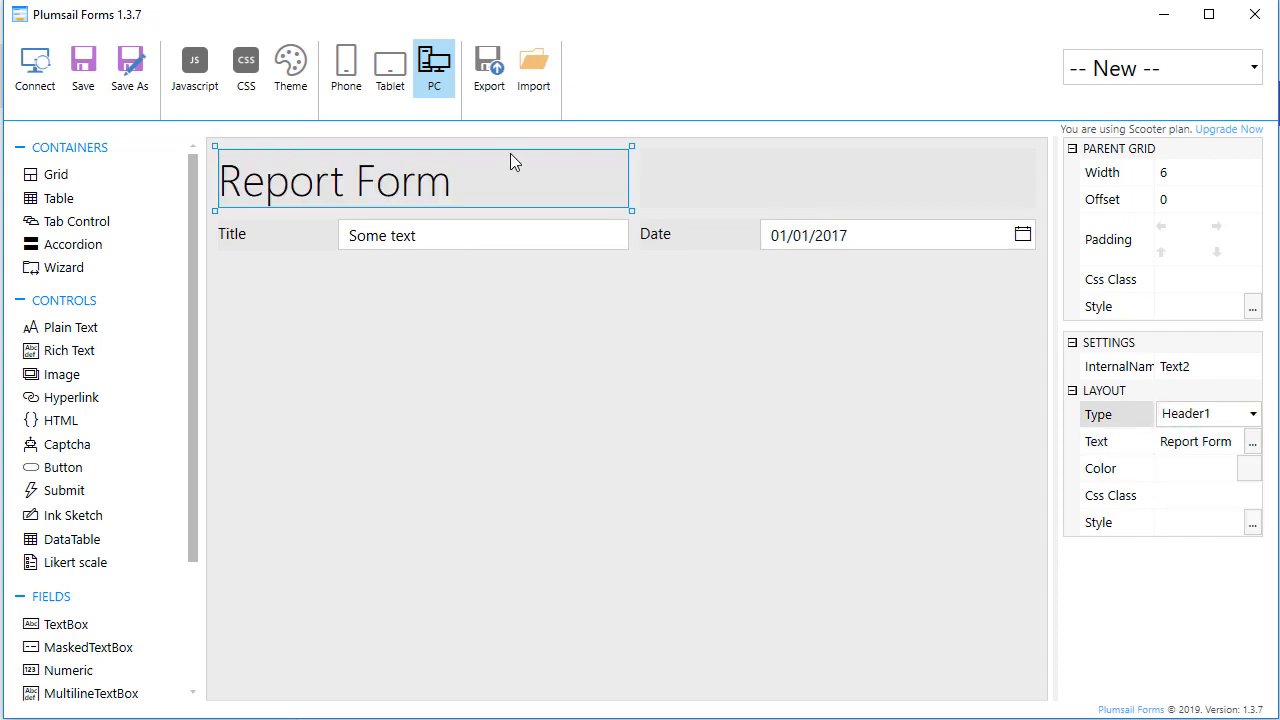
left_click(1172, 170)
type("12")
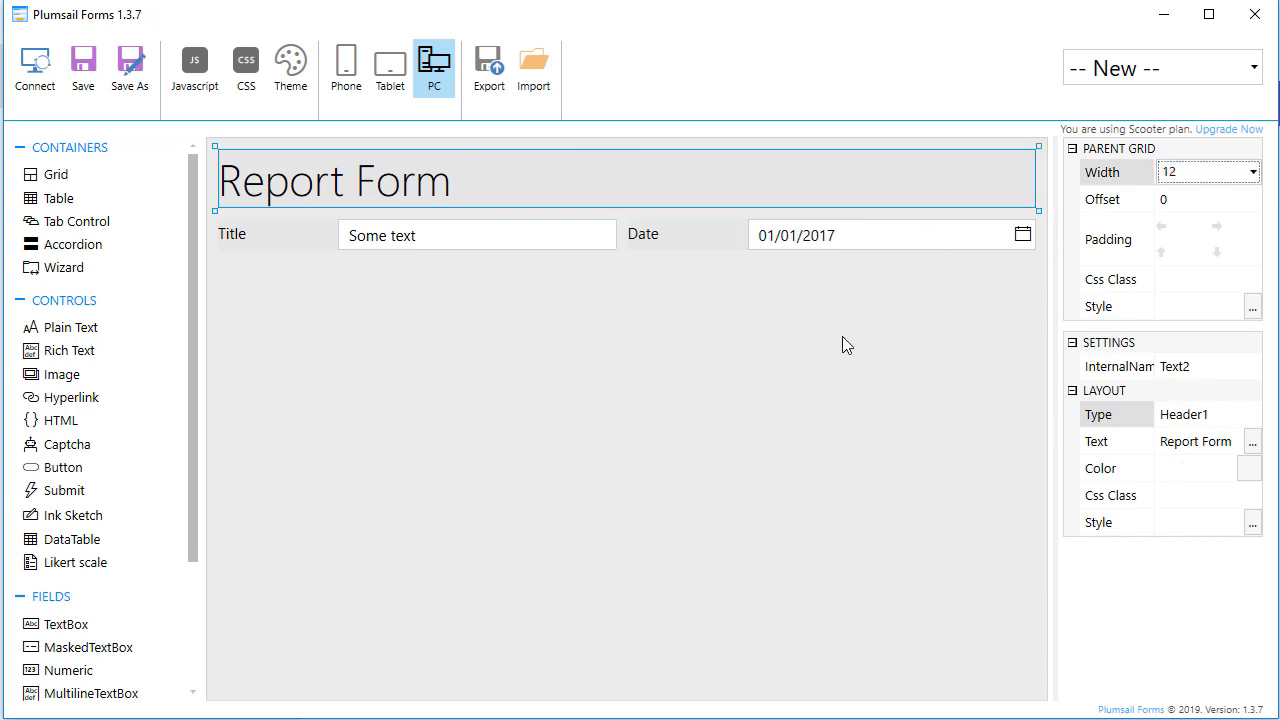
left_click(584, 427)
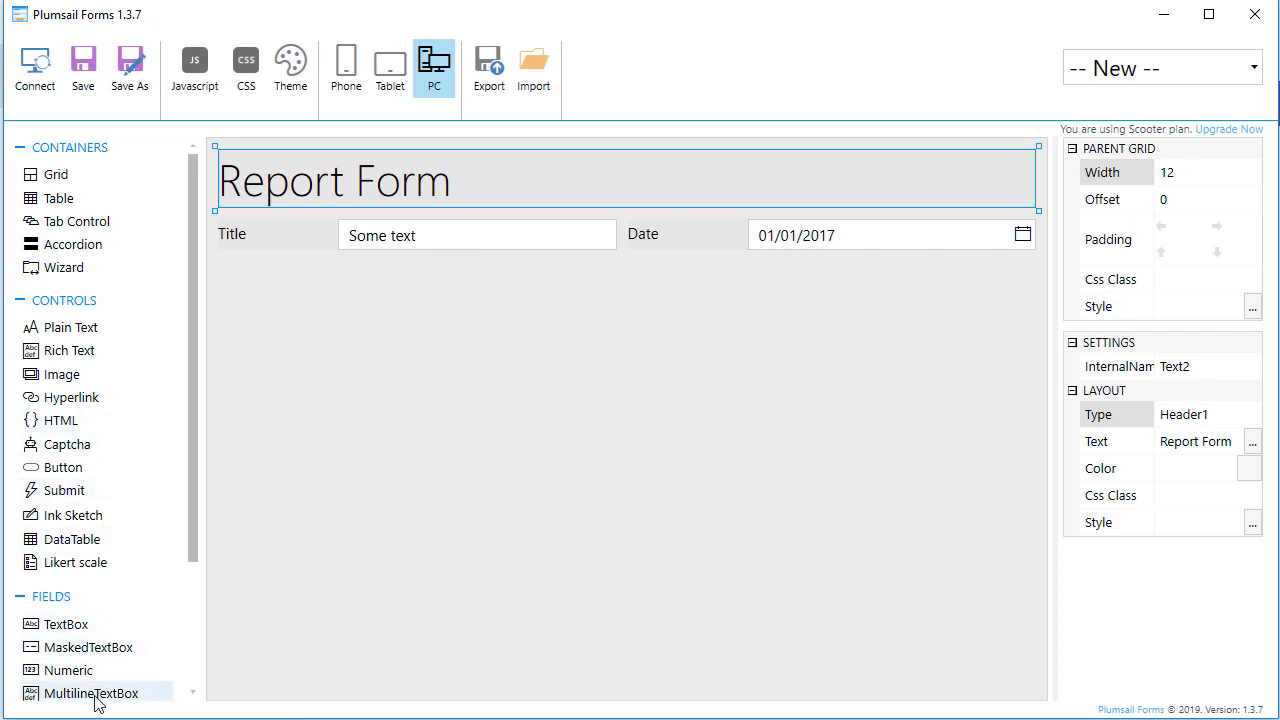
- Place a MultilineTextBox below the Title field and set its internal name to "Description"
left_click_drag(95, 697, 469, 458)
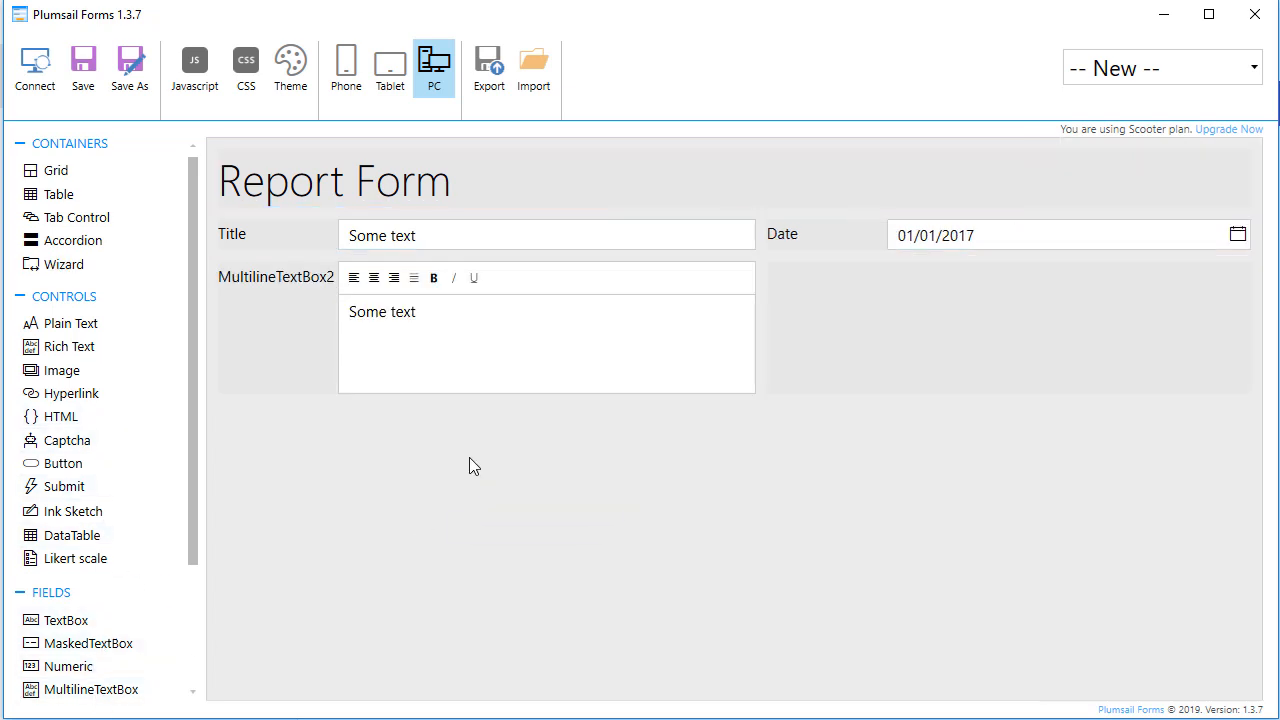
left_click(514, 389)
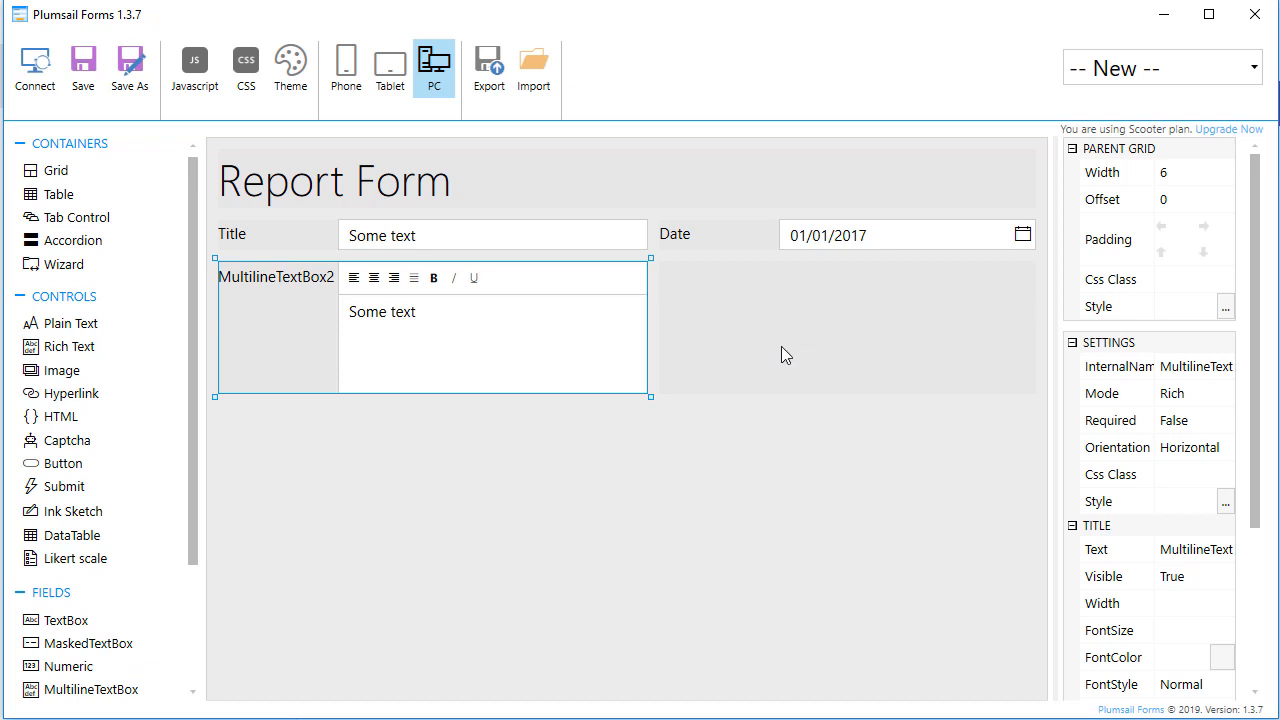
left_click(1165, 366)
double_click(1165, 366)
type("Description")
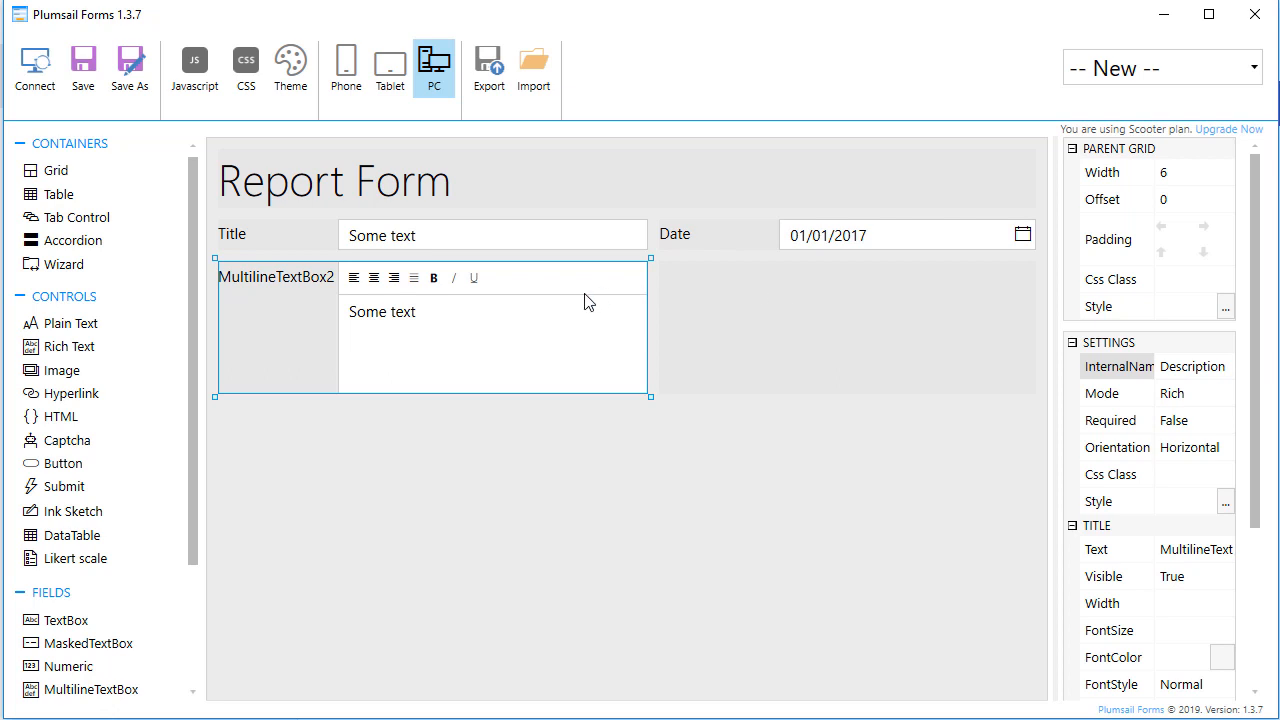
- Set the multiline field's title text to "Description" and its mode to Plain
left_click(1226, 367)
key("ctrl+c")
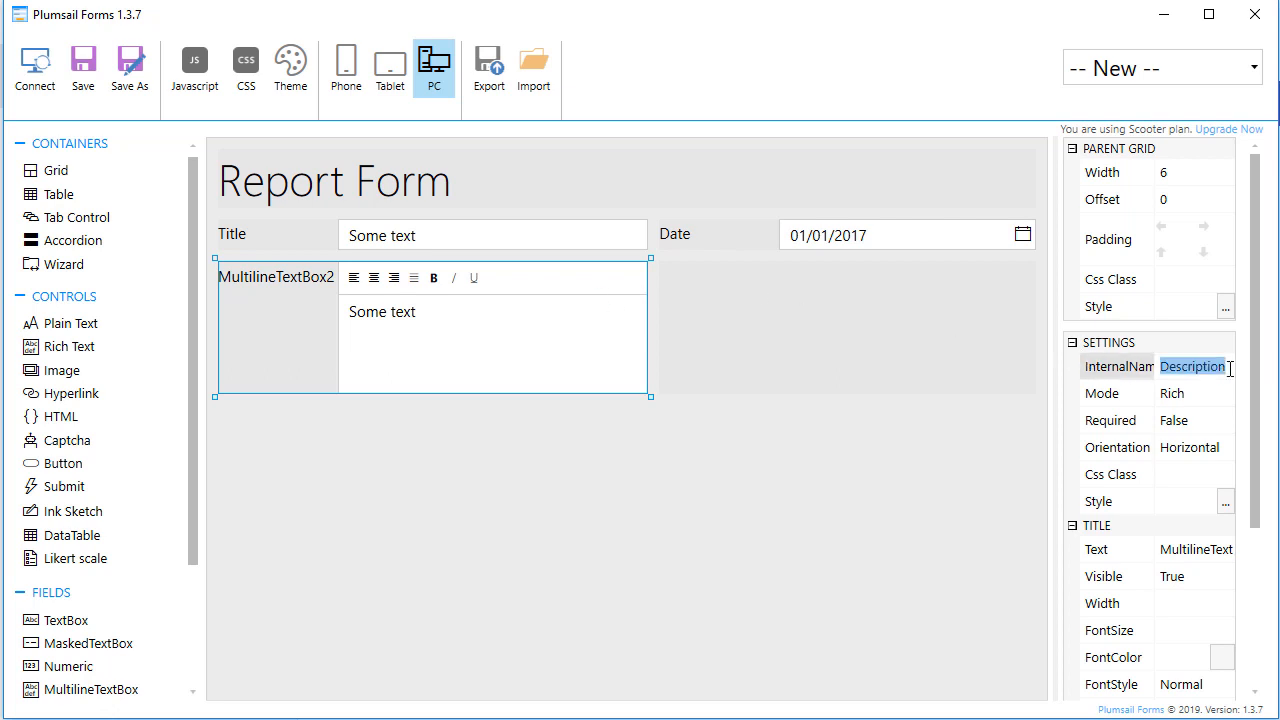
left_click(1213, 550)
key("ctrl+v")
left_click(1203, 400)
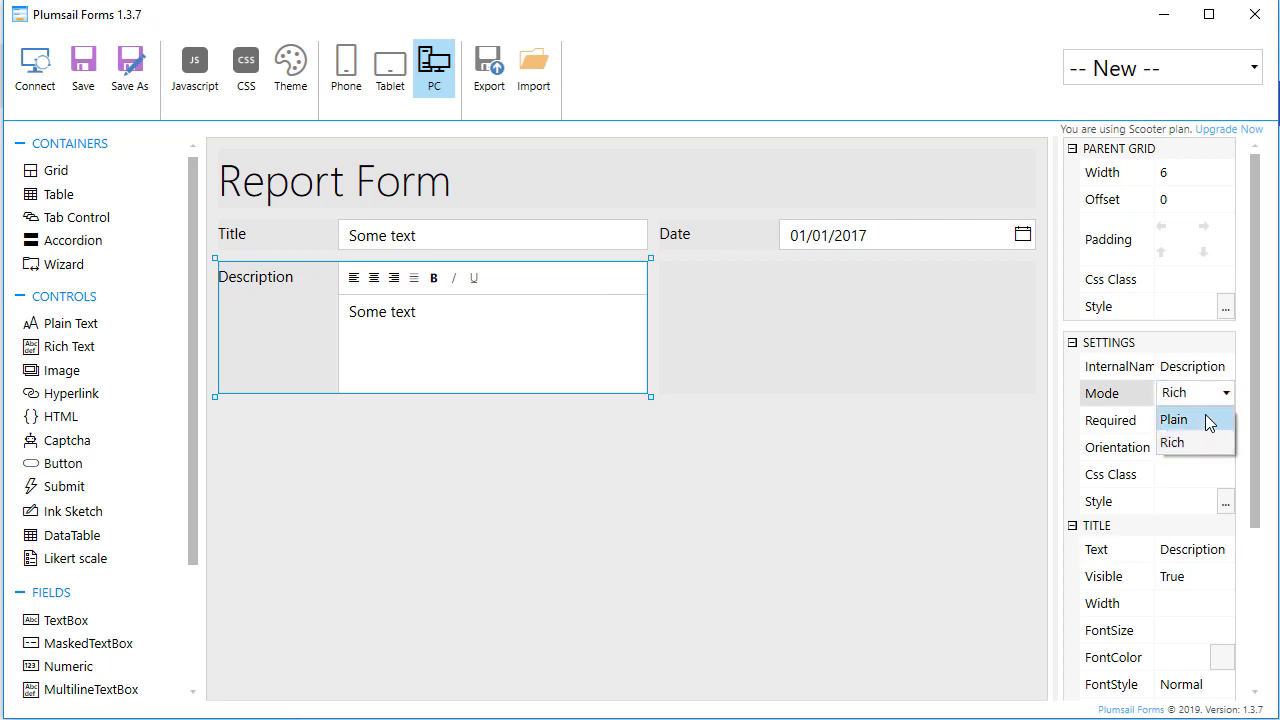
left_click(1203, 417)
- Group the Title and Date fields, stacked, in a new Grid placed to the left of the Description field
left_click_drag(557, 340, 630, 318)
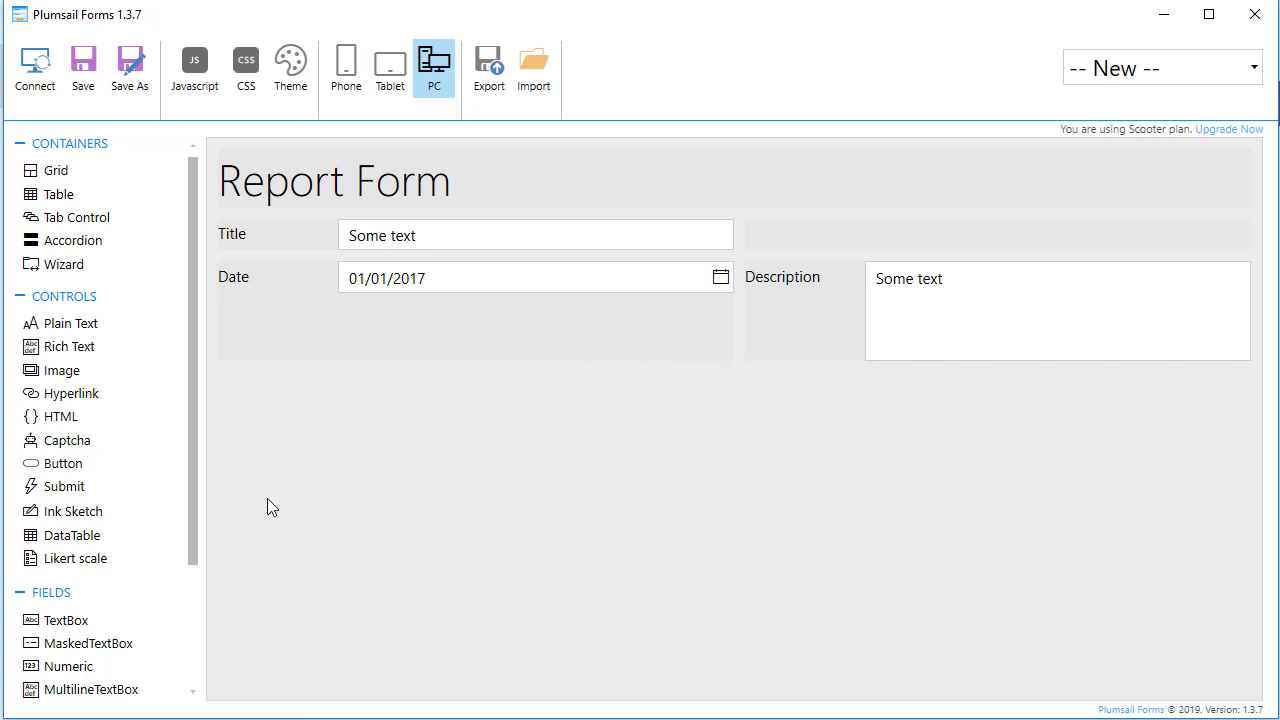
left_click_drag(58, 172, 785, 246)
left_click_drag(626, 234, 886, 245)
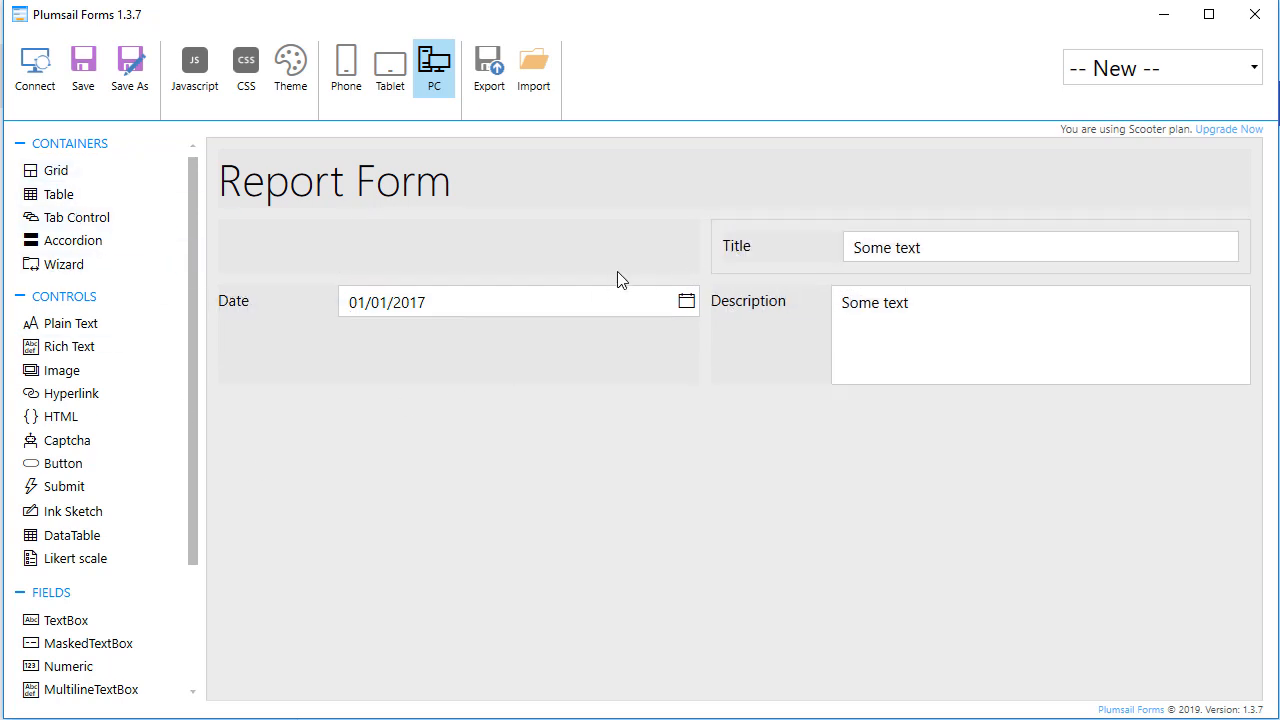
left_click_drag(620, 302, 821, 274)
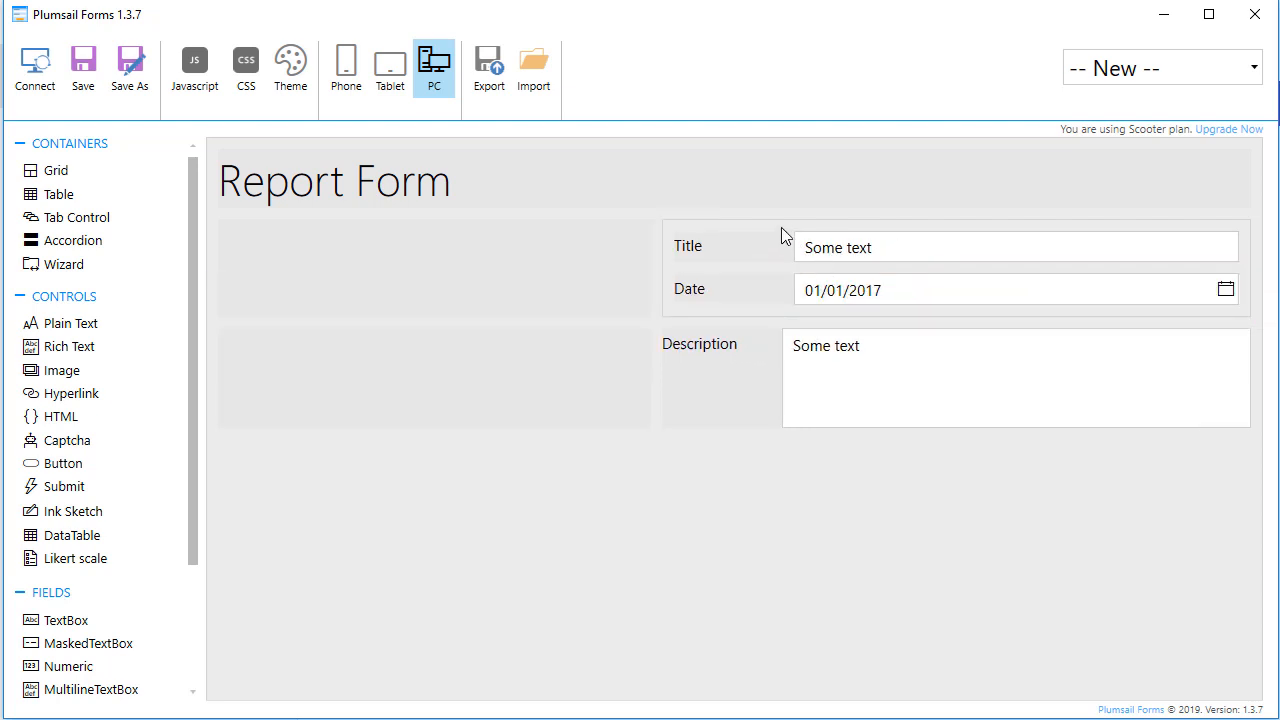
left_click_drag(783, 230, 490, 389)
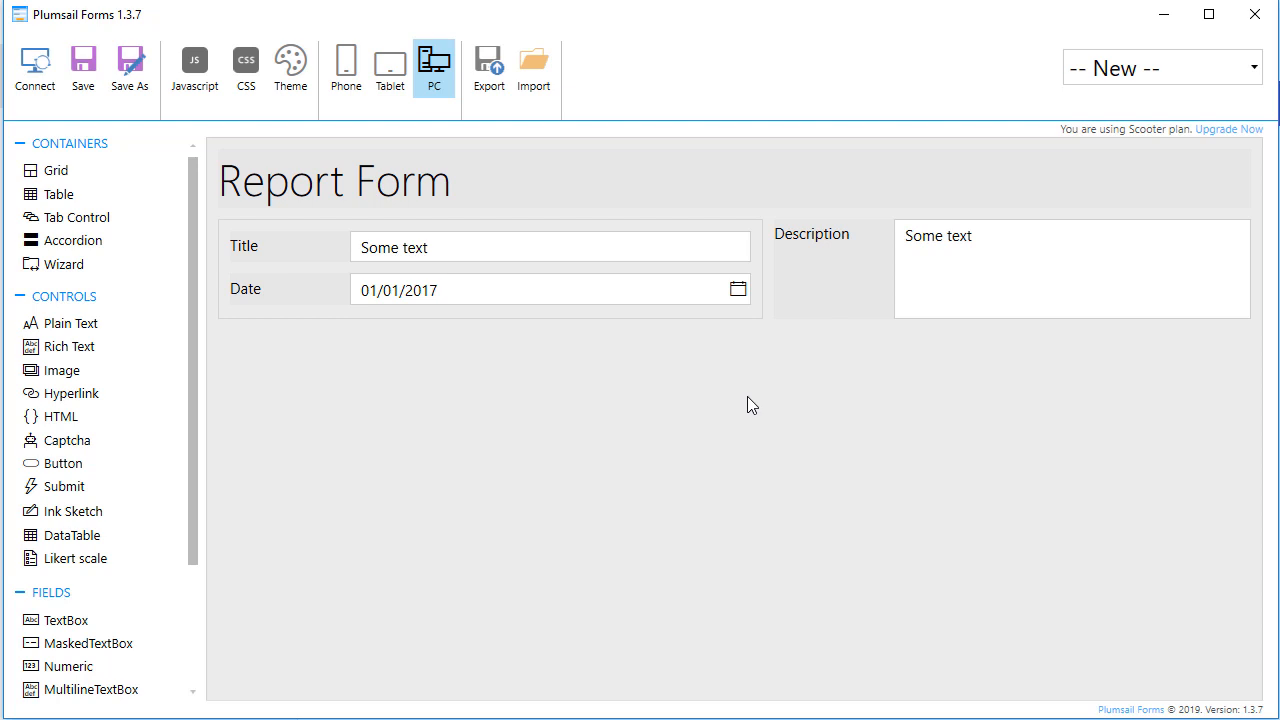
- Move the Title field out of the grid into a row above it, and add a Numeric field below Date in the grid
left_click(666, 314)
left_click_drag(535, 263, 530, 209)
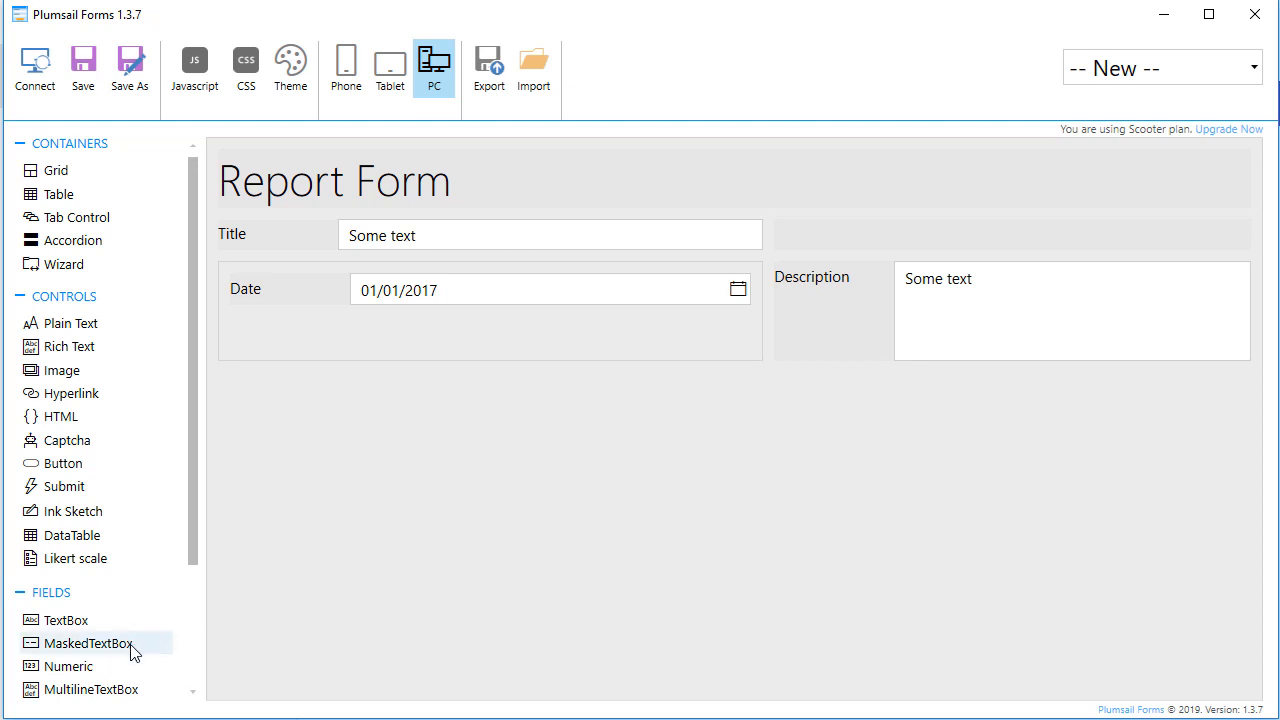
left_click_drag(89, 677, 411, 349)
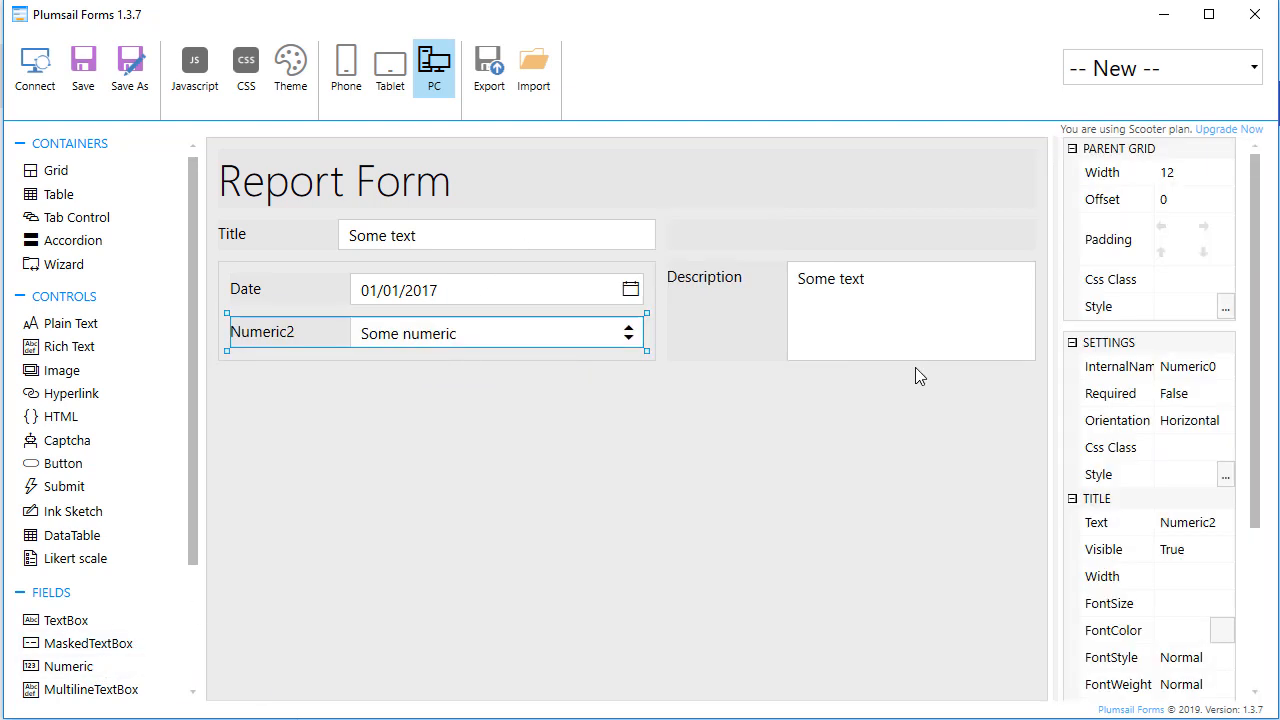
- Set the numeric field's internal name and title text to "Number"
double_click(1217, 367)
type("N")
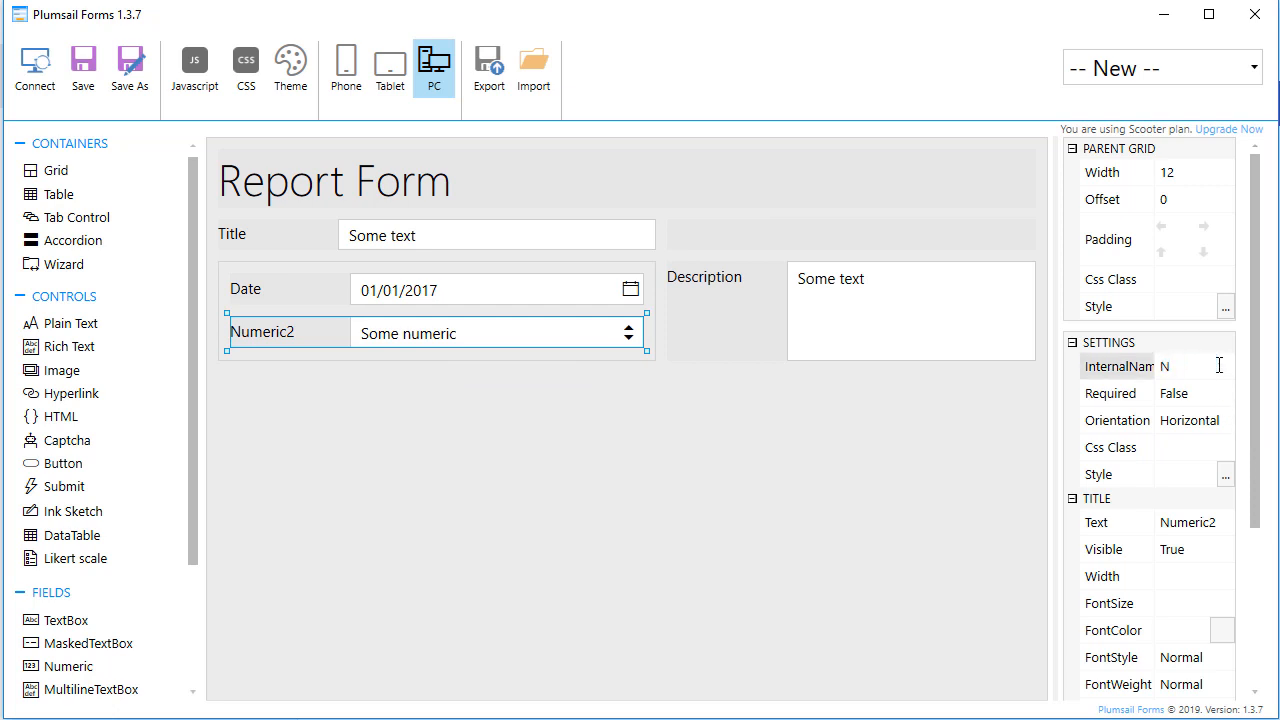
type("umber")
double_click(1201, 361)
key("ctrl+c")
double_click(1206, 518)
key("ctrl+v")
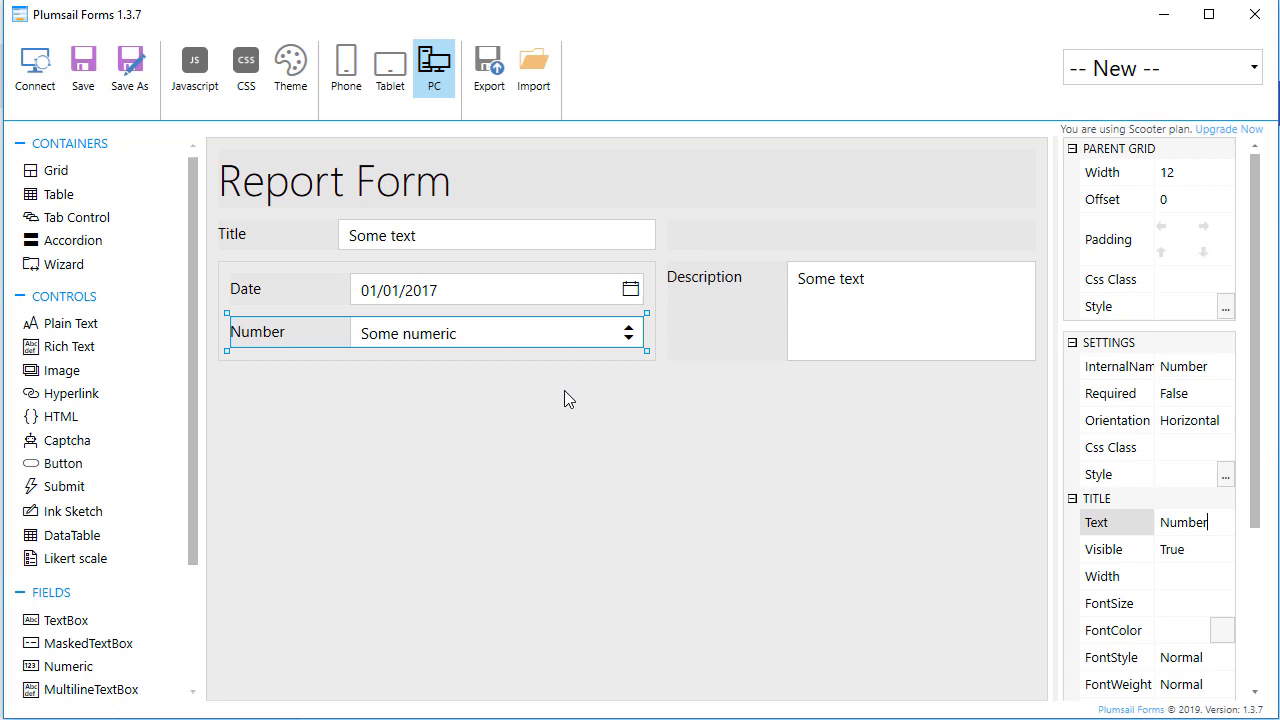
- Save the new form as "TestGrid" and open its preview
left_click(87, 70)
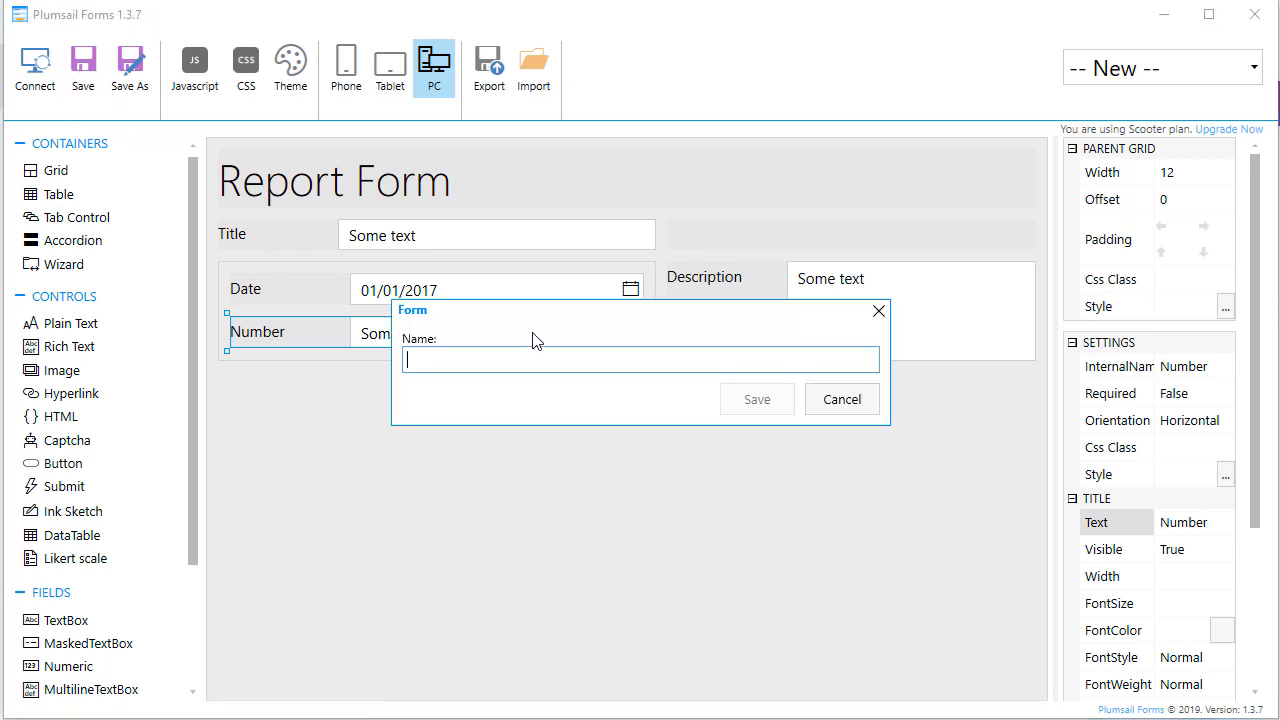
type("TestGrid")
key("Return")
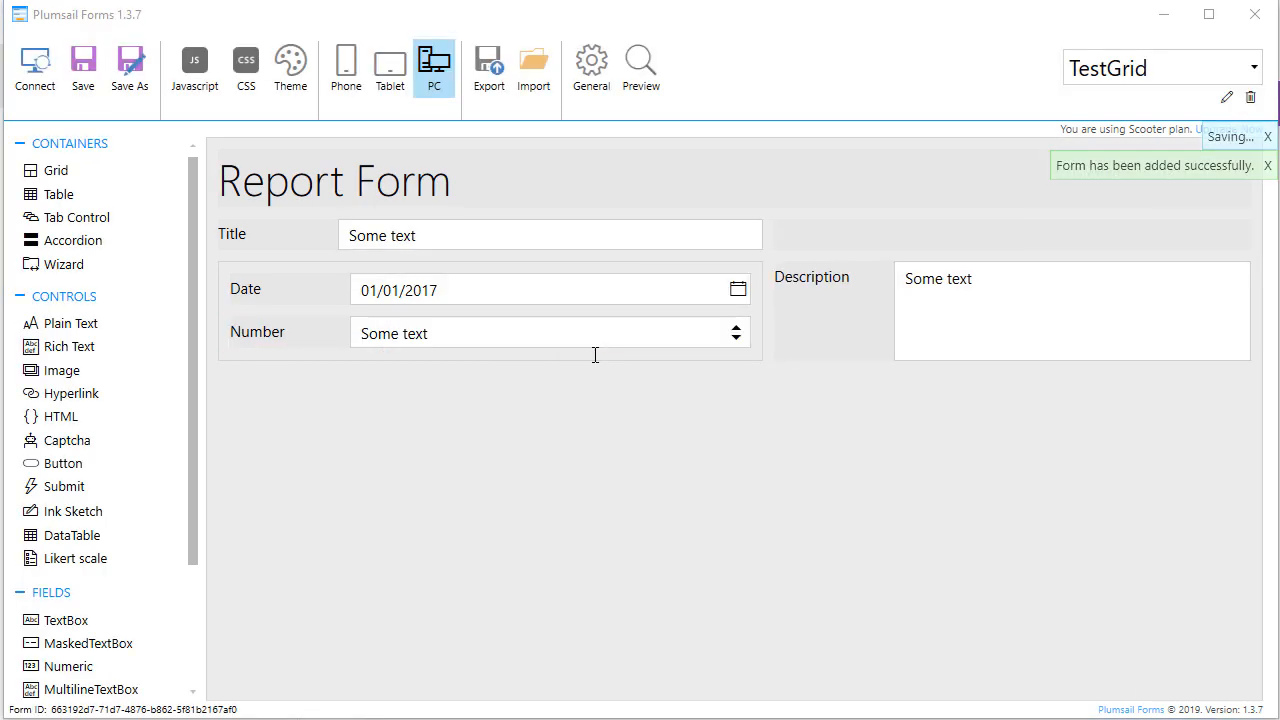
left_click(639, 84)
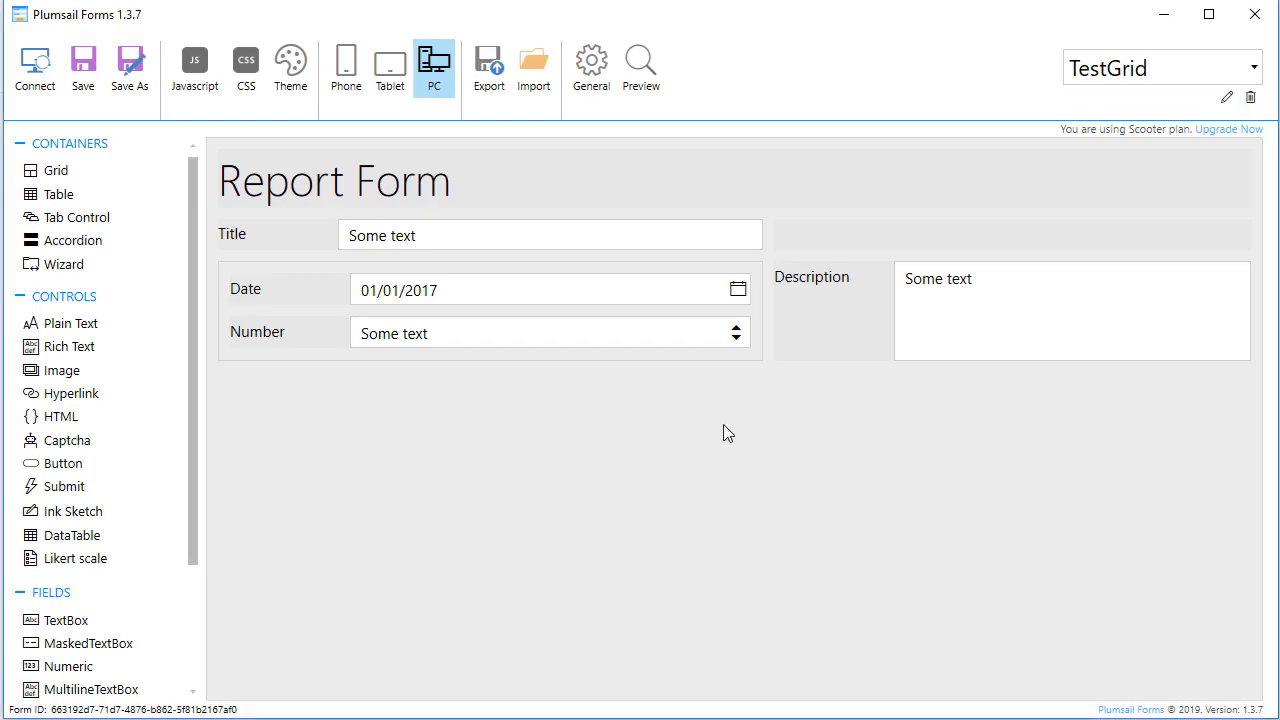
- Assign the CSS class "no-padding" to the Date and Number grid and define .no-padding in the form CSS with padding: 0 !important
left_click(752, 272)
left_click(1194, 450)
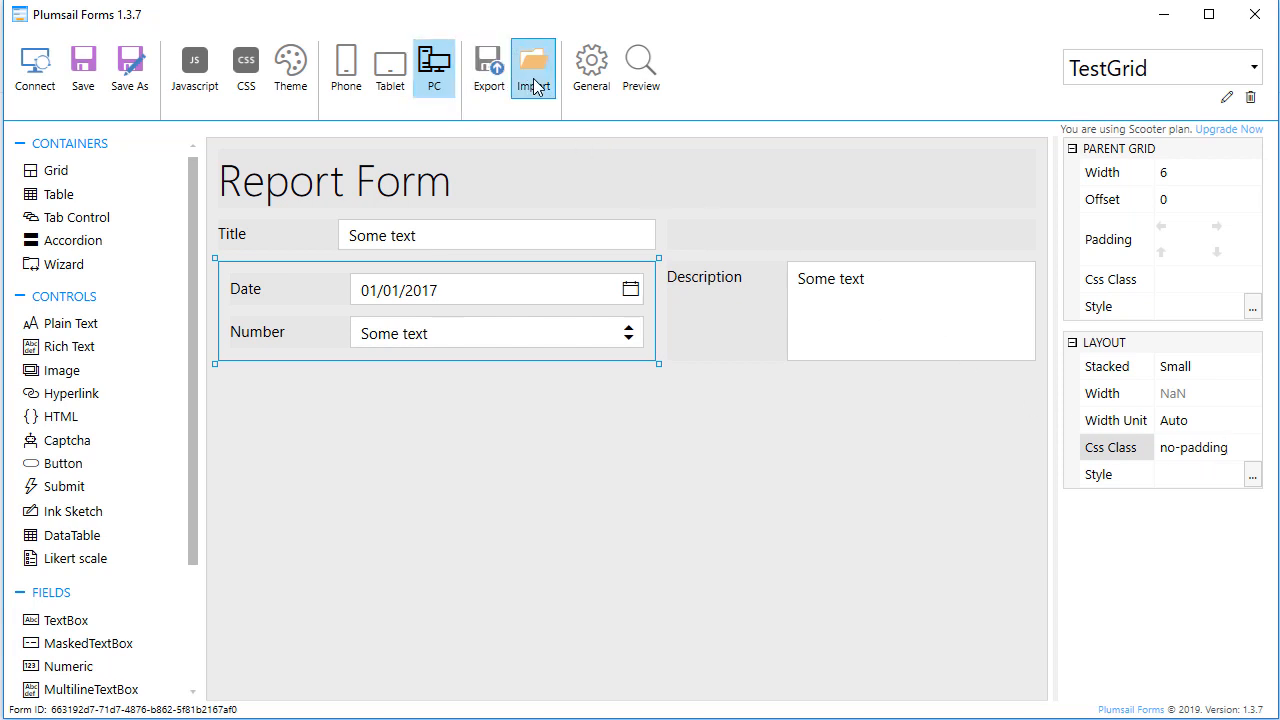
left_click(247, 78)
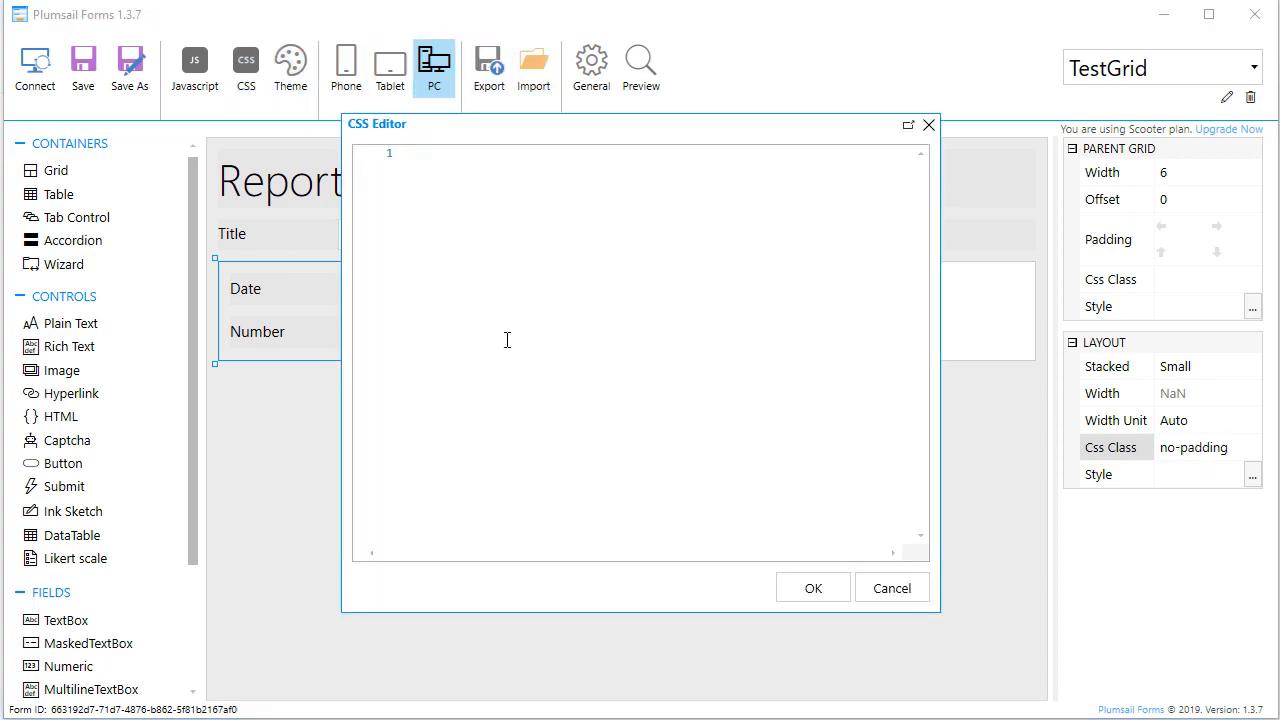
type(".no-padding{")
key("Return")
key("Return")
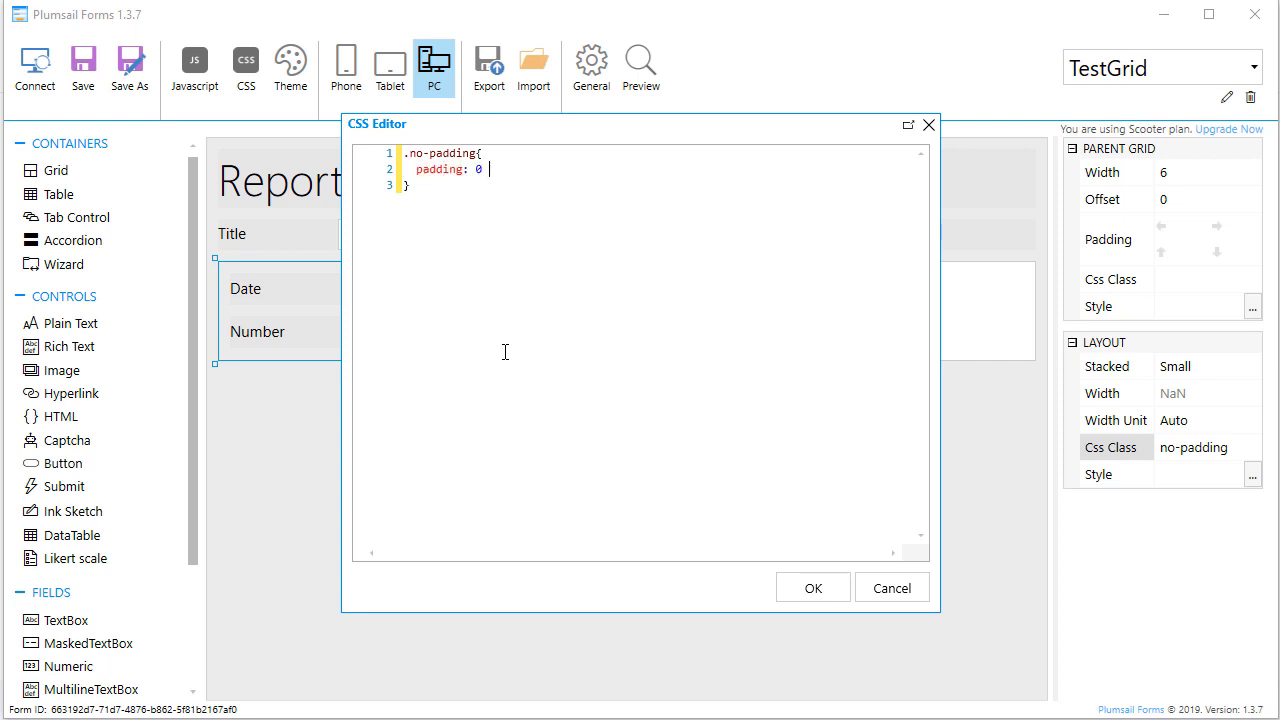
type("tant;")
left_click(813, 586)
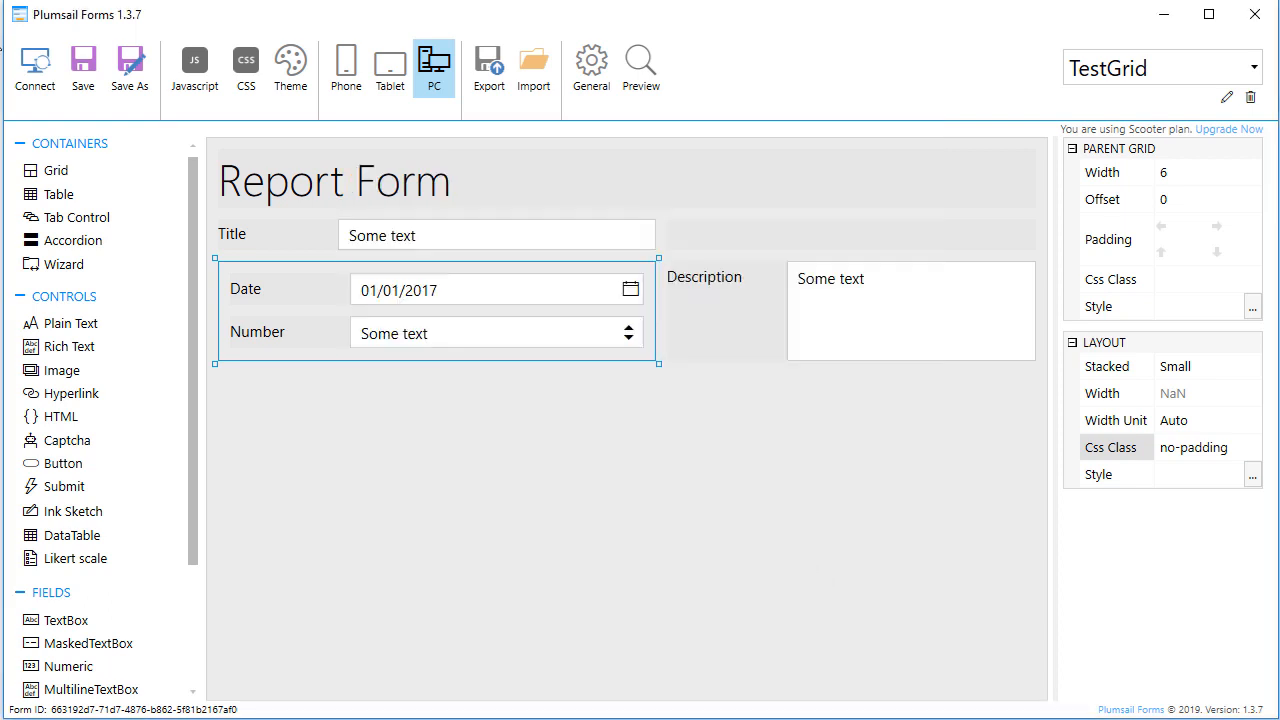
- Save the form and check its refreshed preview in a narrowed window, restoring the window's width
left_click(83, 68)
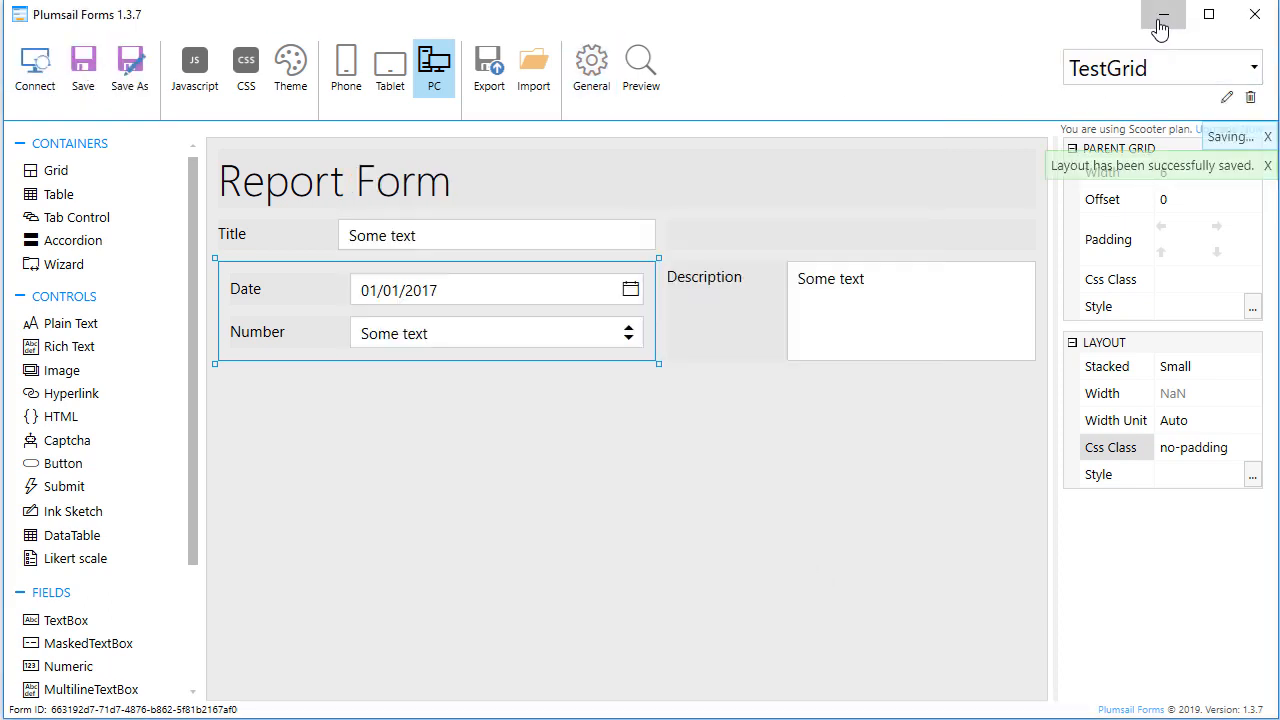
left_click(1162, 16)
key("F5")
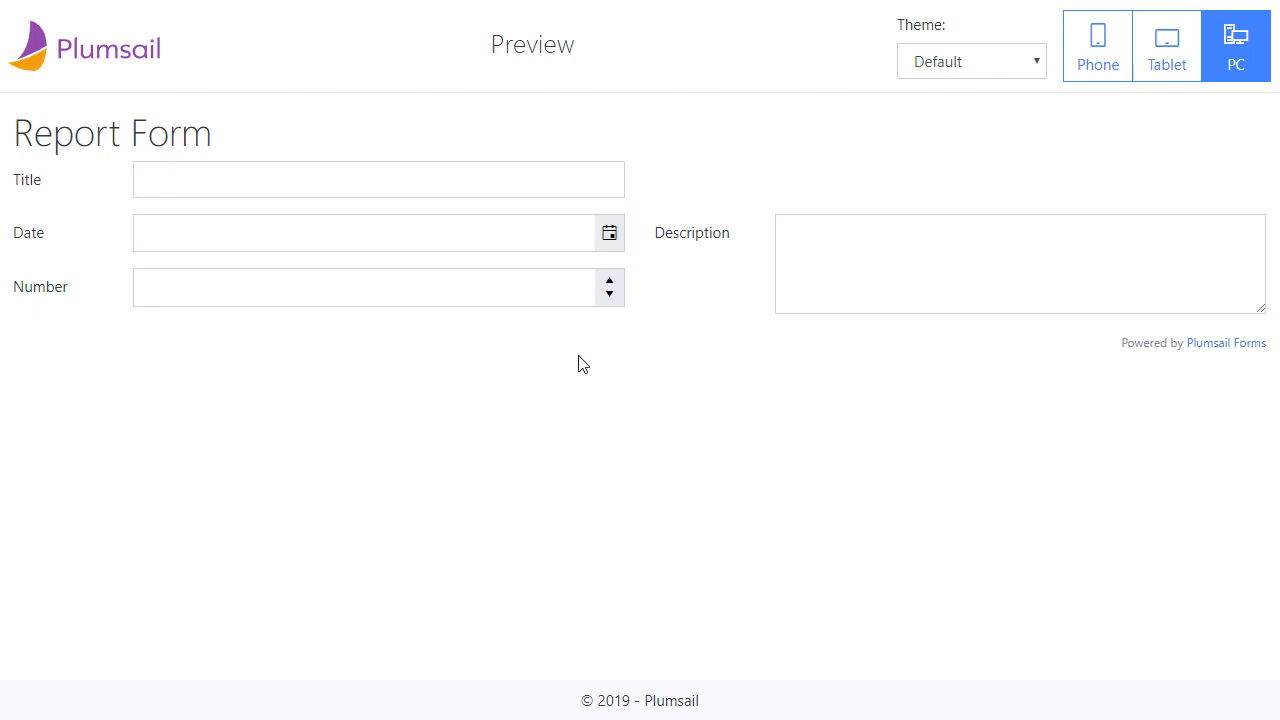
left_click_drag(1275, 337, 587, 343)
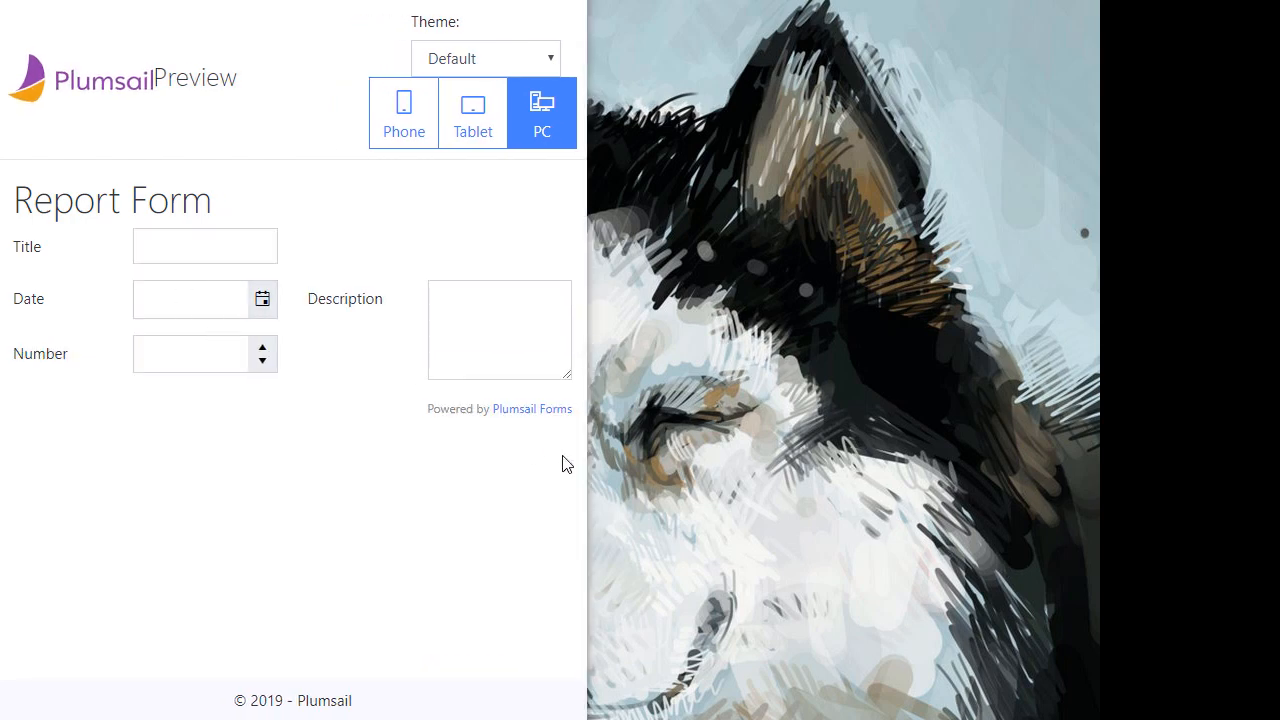
left_click_drag(585, 490, 1279, 516)
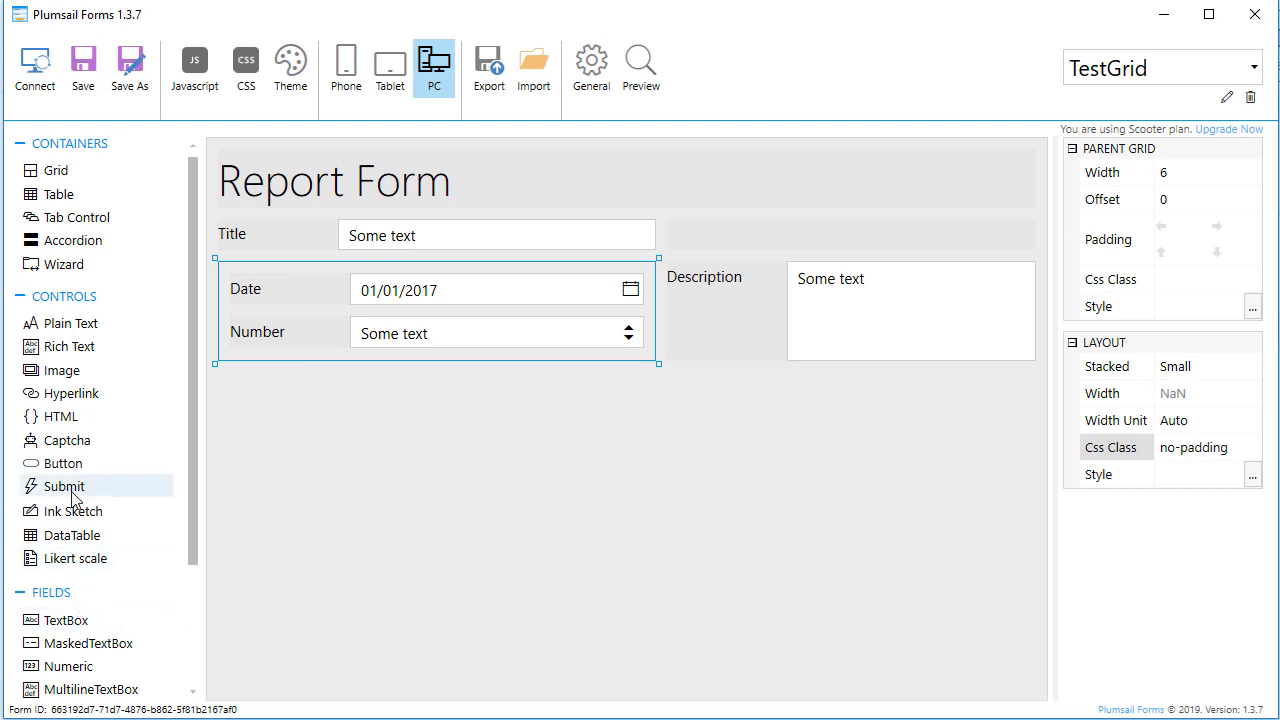
- Add a new Grid between the form header and the Title field and give it the CSS class "no-padding"
left_click_drag(61, 178, 286, 226)
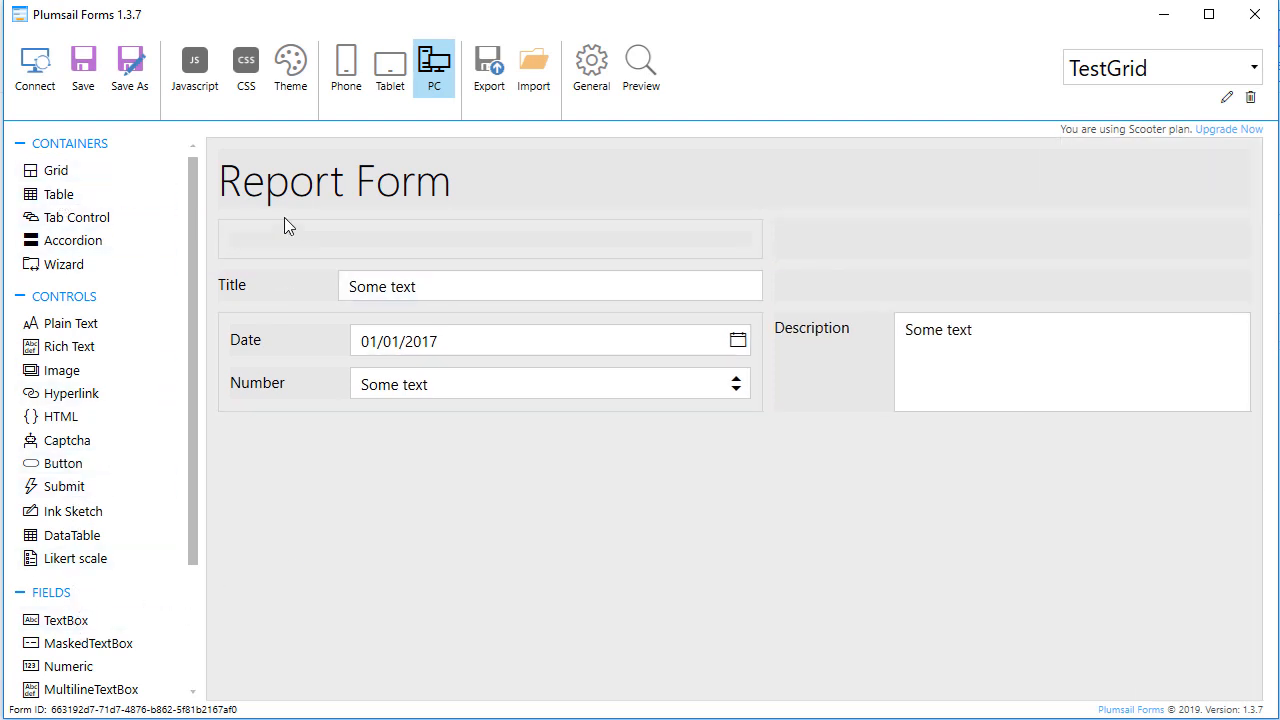
left_click(377, 248)
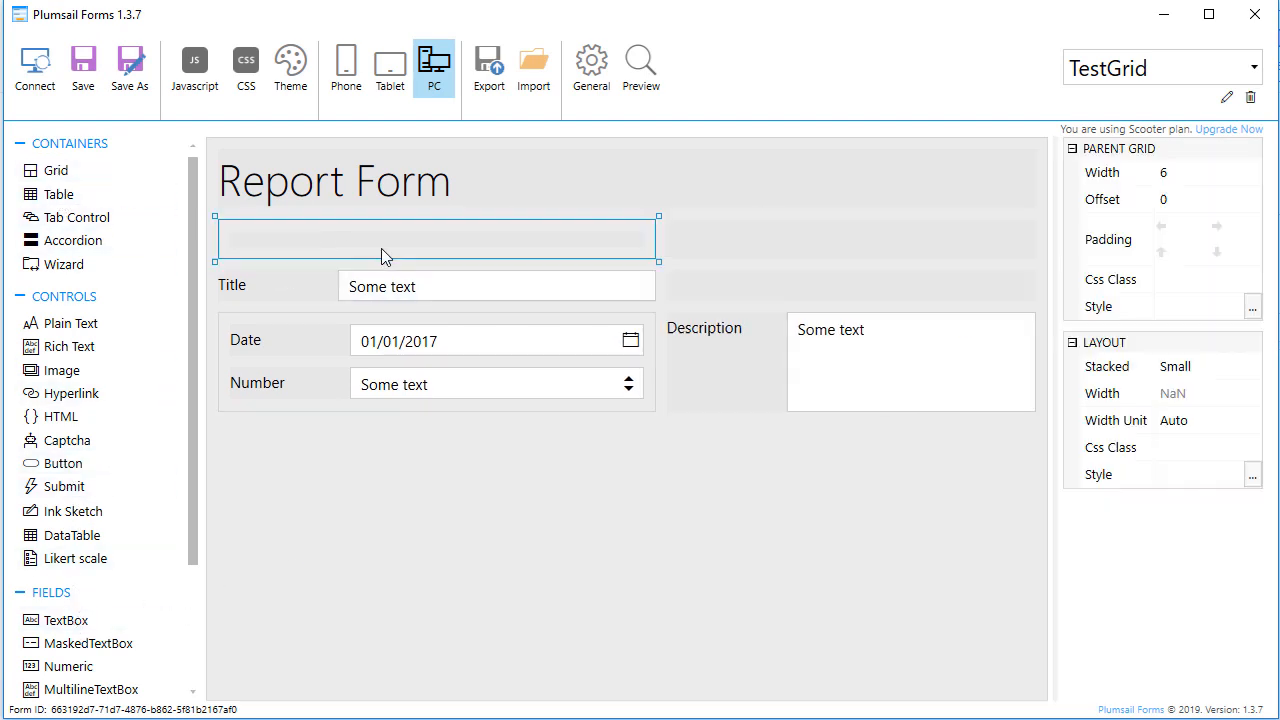
left_click(405, 407)
left_click(1184, 448)
left_click_drag(1236, 451, 1140, 447)
key("ctrl+c")
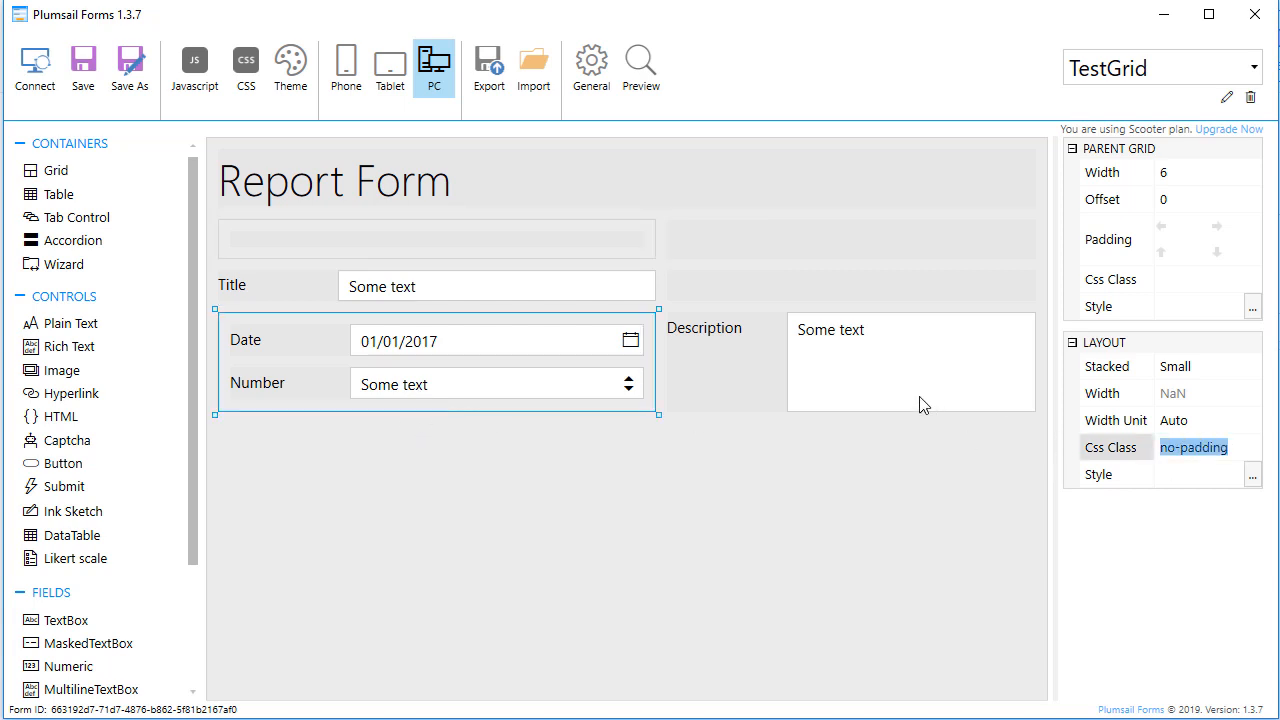
left_click(561, 252)
left_click(1200, 447)
key("ctrl+v")
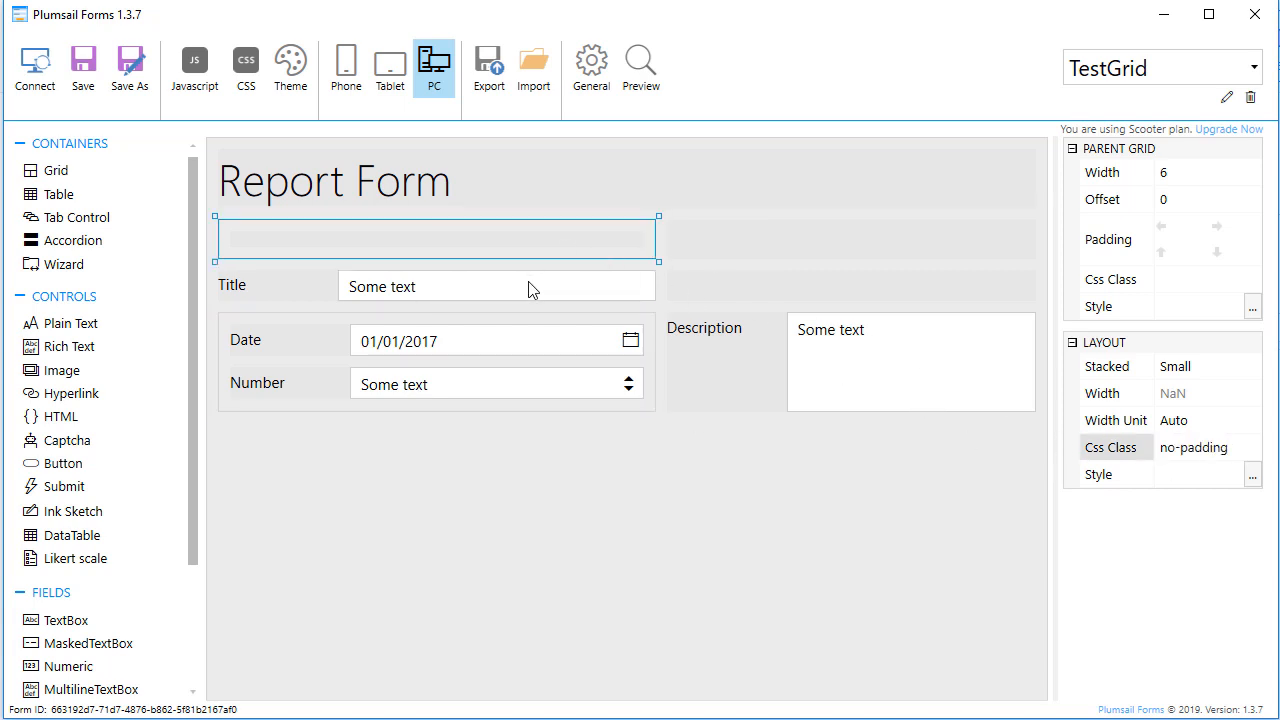
- Move the Title field into the new grid, setting the grid's width to 12 and the field's width to 6
left_click_drag(631, 297, 614, 246)
left_click(741, 266)
left_click(1215, 178)
type("1")
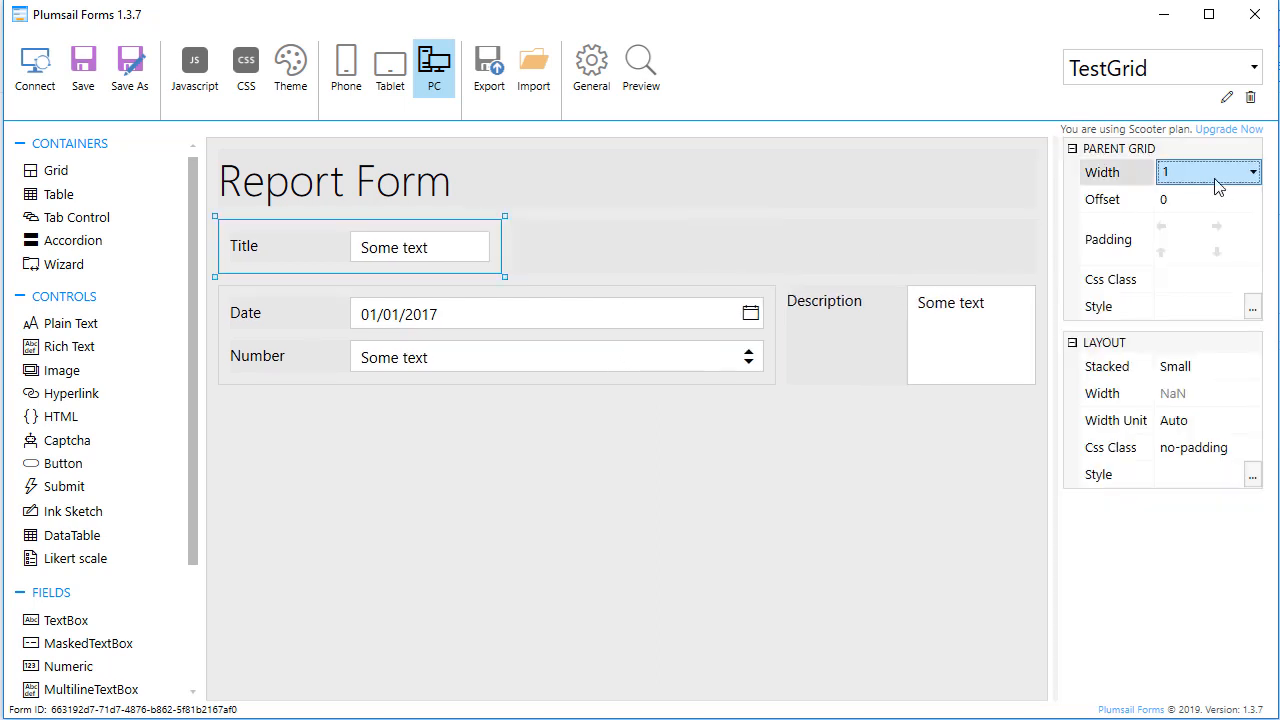
type("2")
left_click(966, 251)
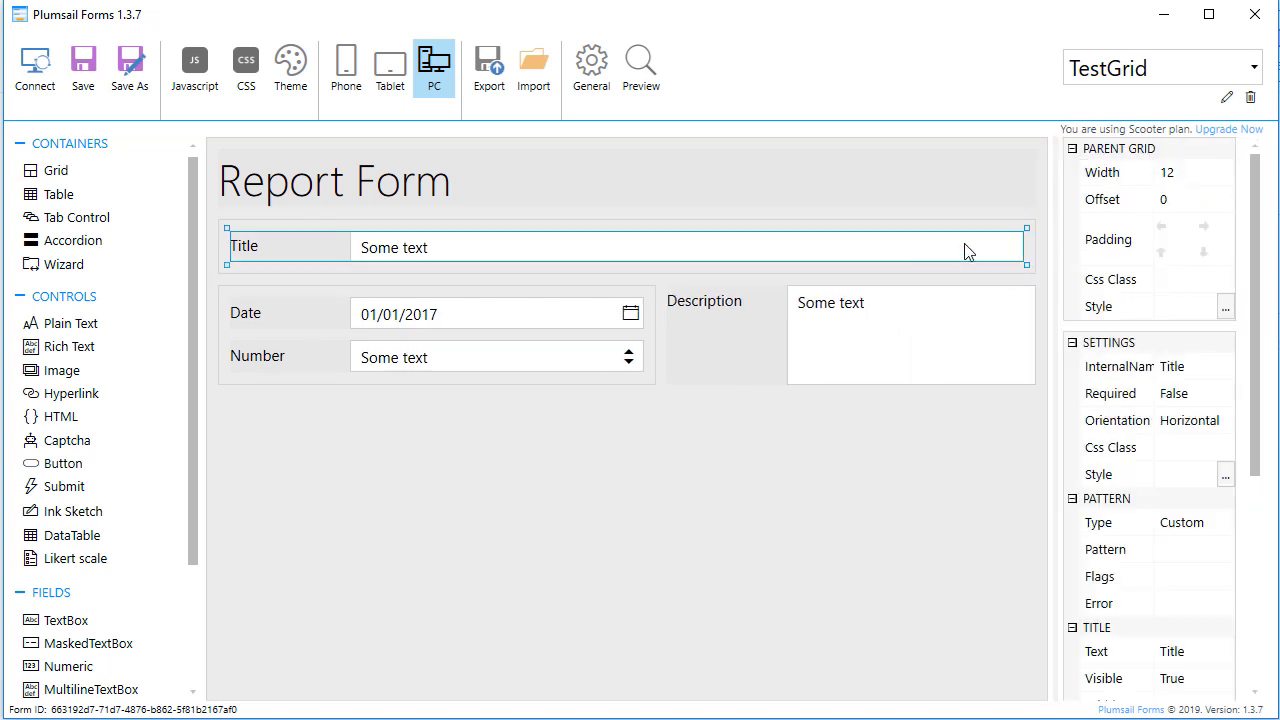
left_click(1185, 185)
type("6")
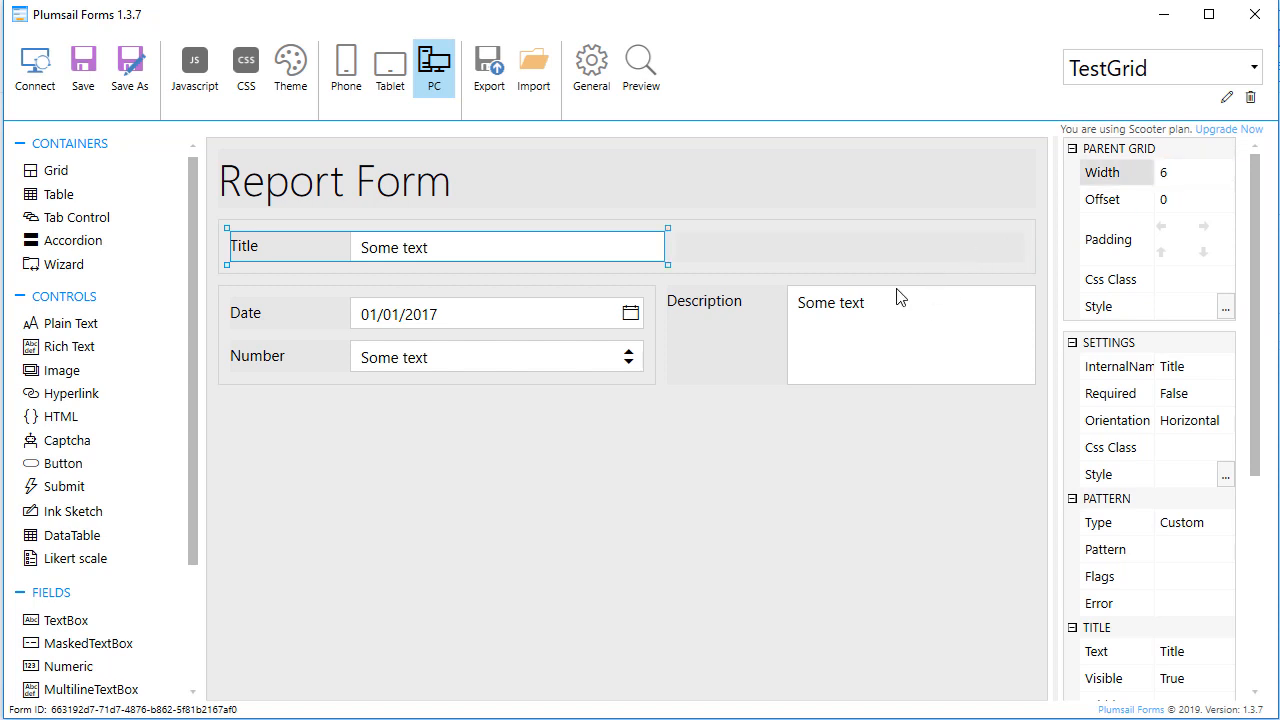
- Move the Number and Date grid into the outer grid below Title, Number above Date, with the Description field beside the nested grid
left_click_drag(894, 294, 880, 265)
left_click_drag(614, 423, 593, 343)
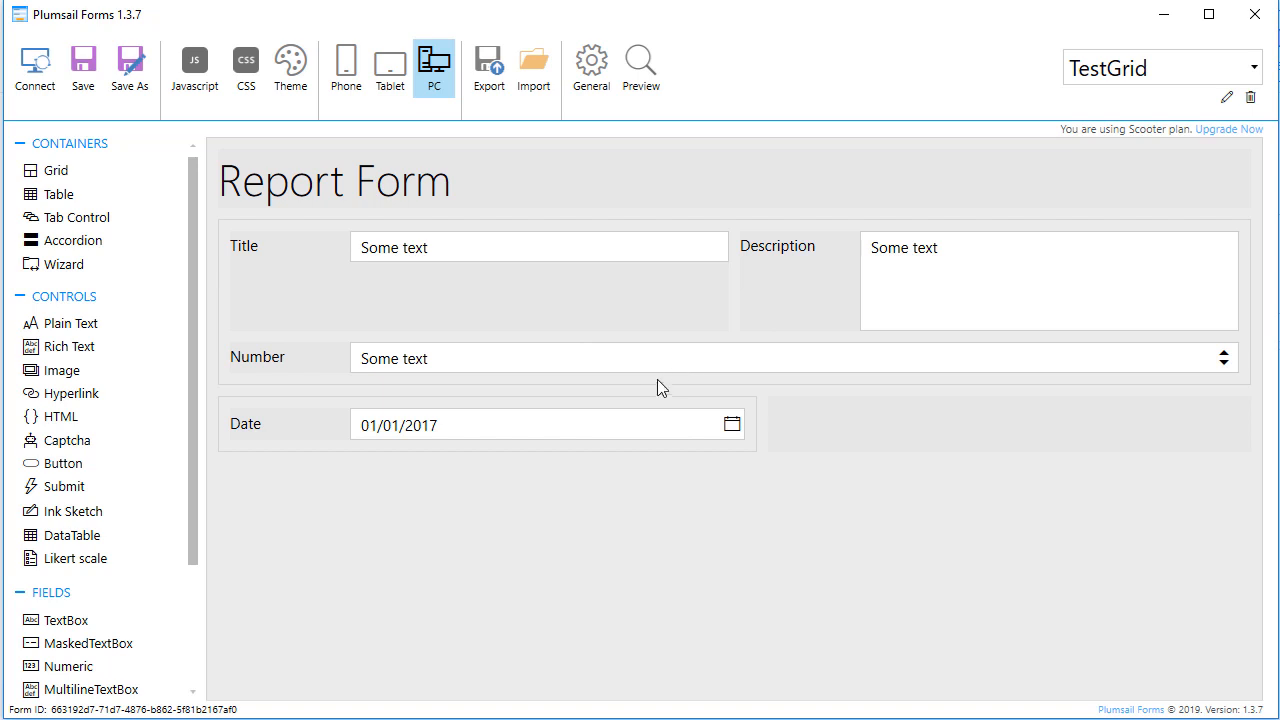
left_click_drag(657, 379, 646, 417)
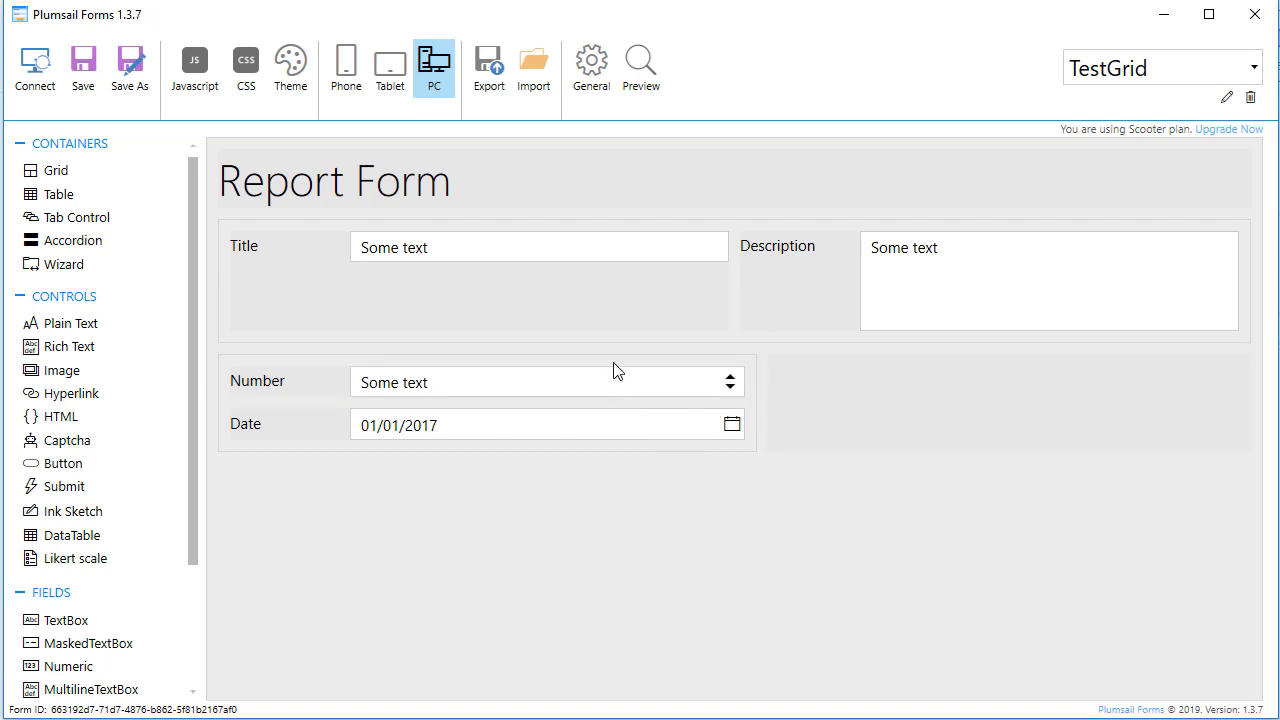
left_click_drag(614, 369, 585, 343)
left_click(857, 354)
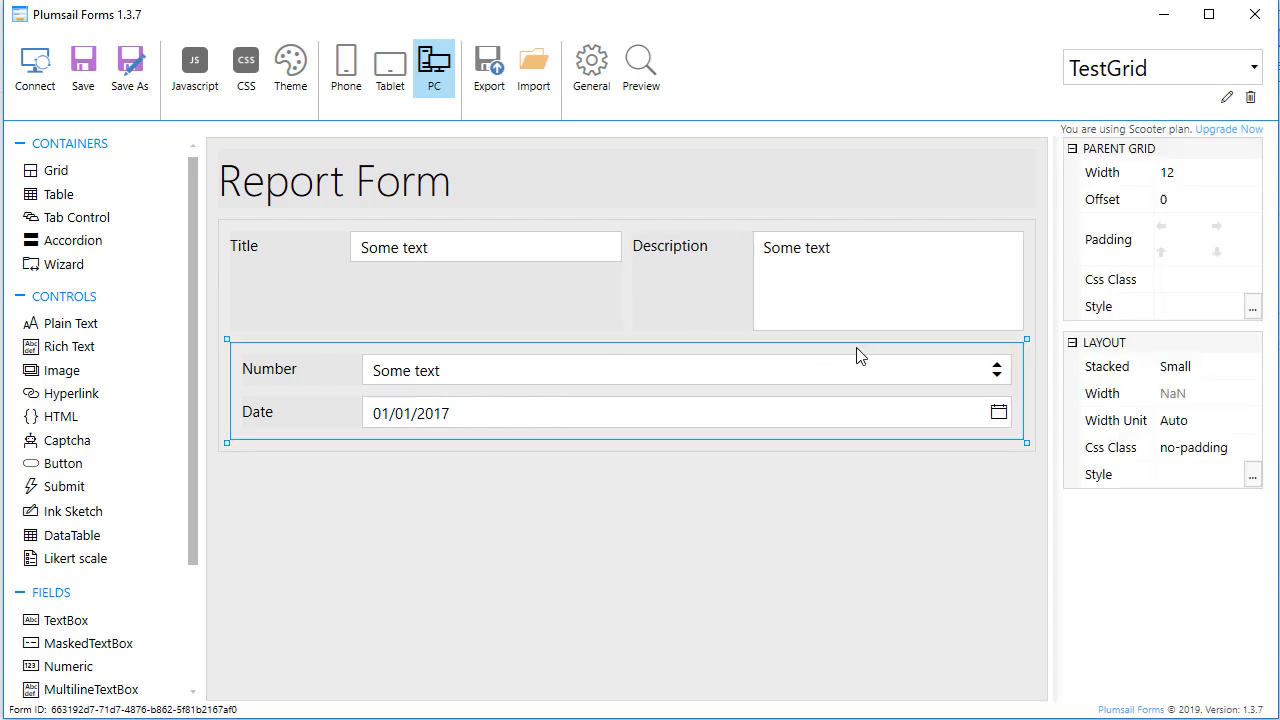
left_click_drag(860, 289, 838, 424)
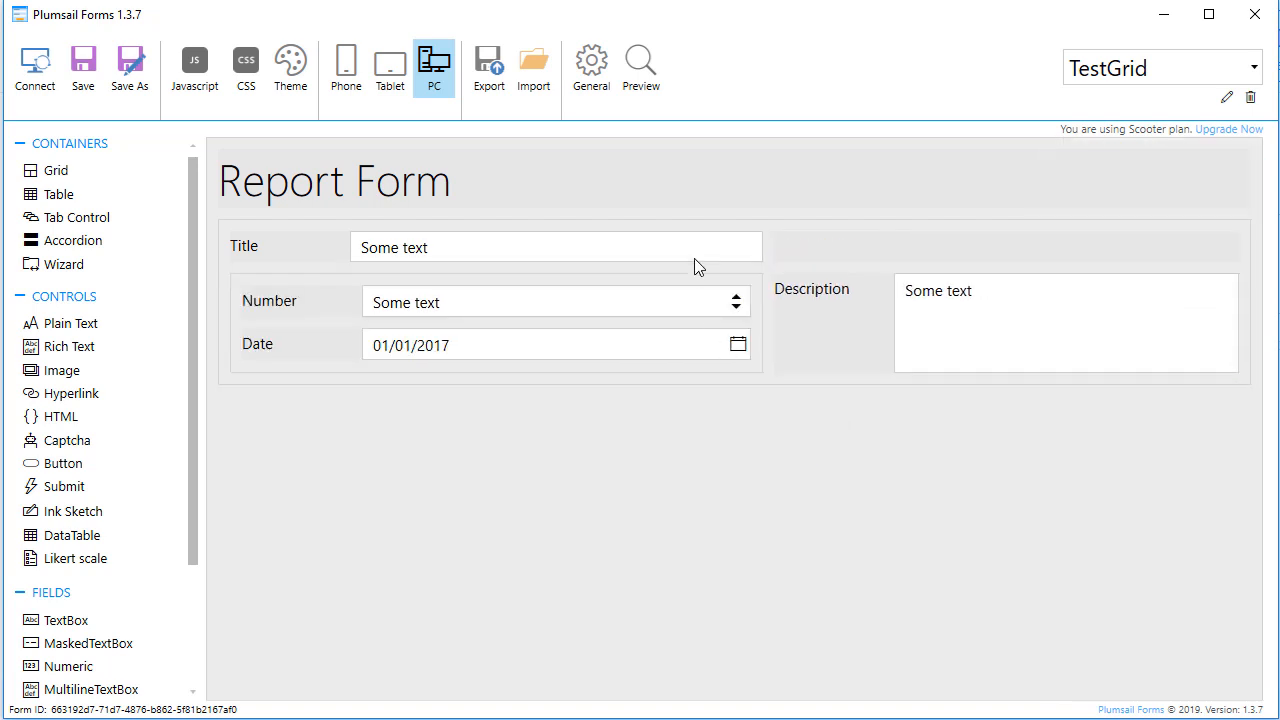
- Set the outer grid's Stacked option to Large
left_click(868, 380)
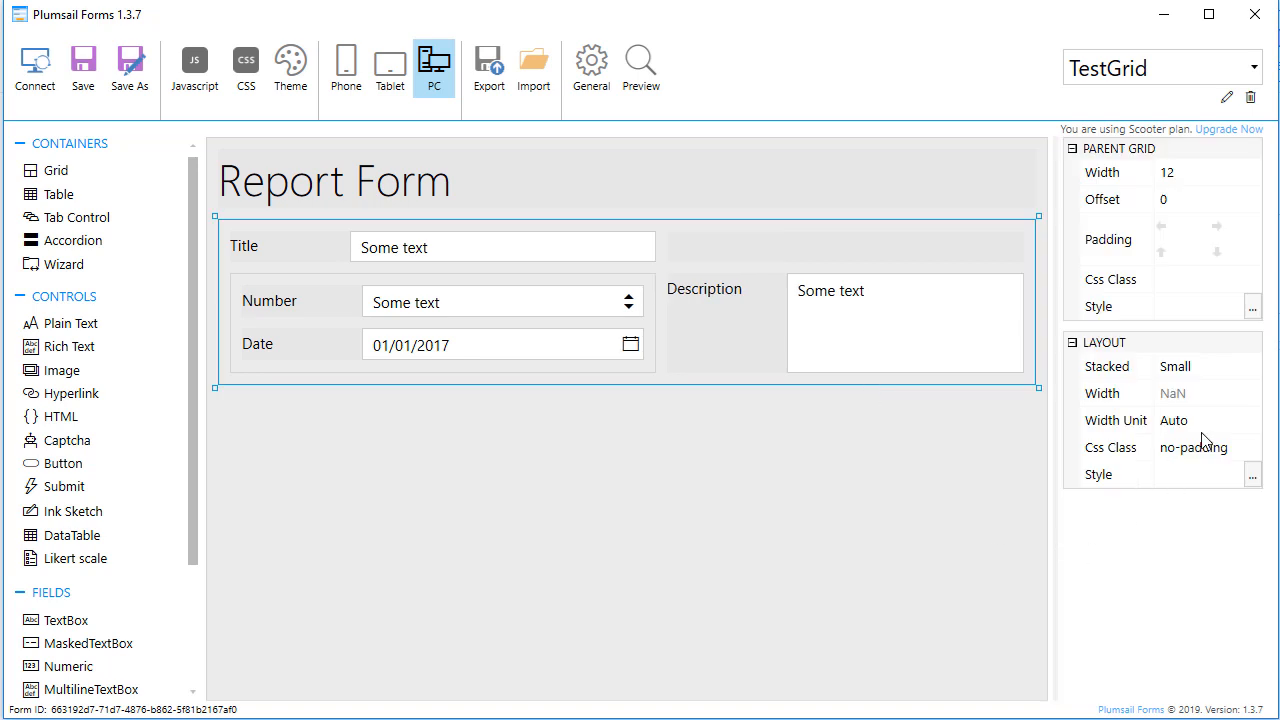
left_click(1222, 368)
left_click(1224, 366)
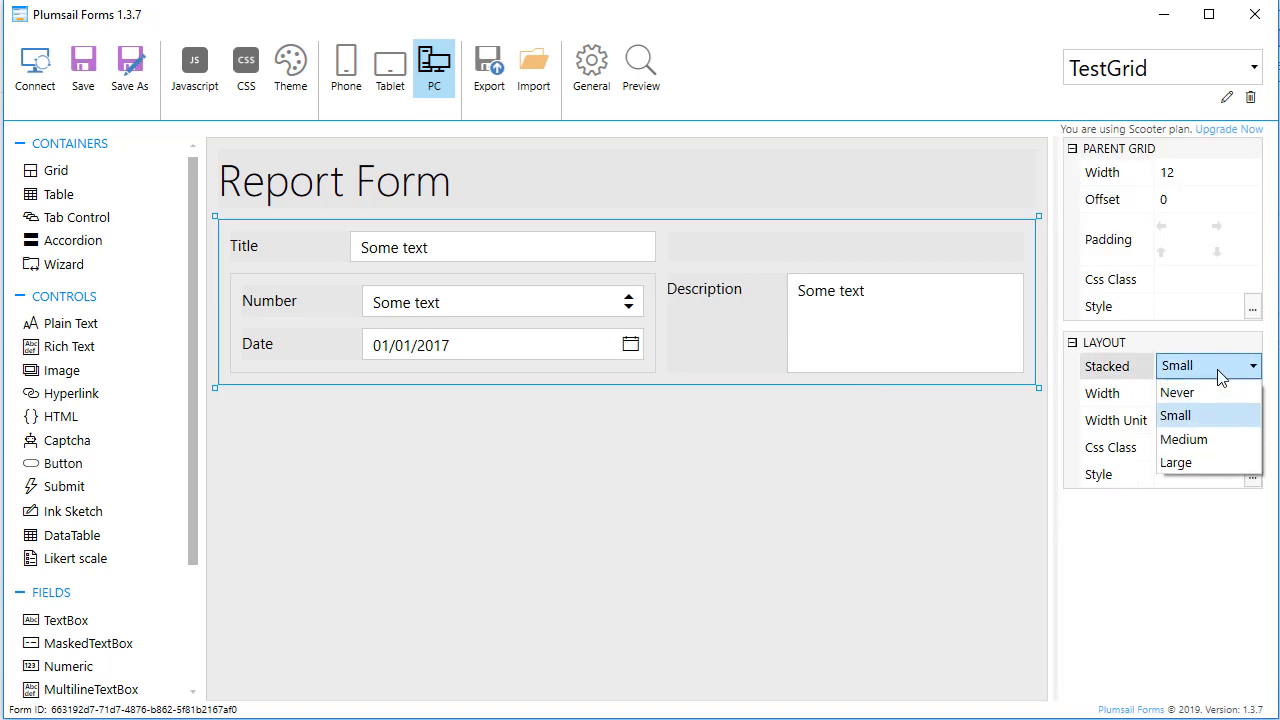
left_click(1220, 462)
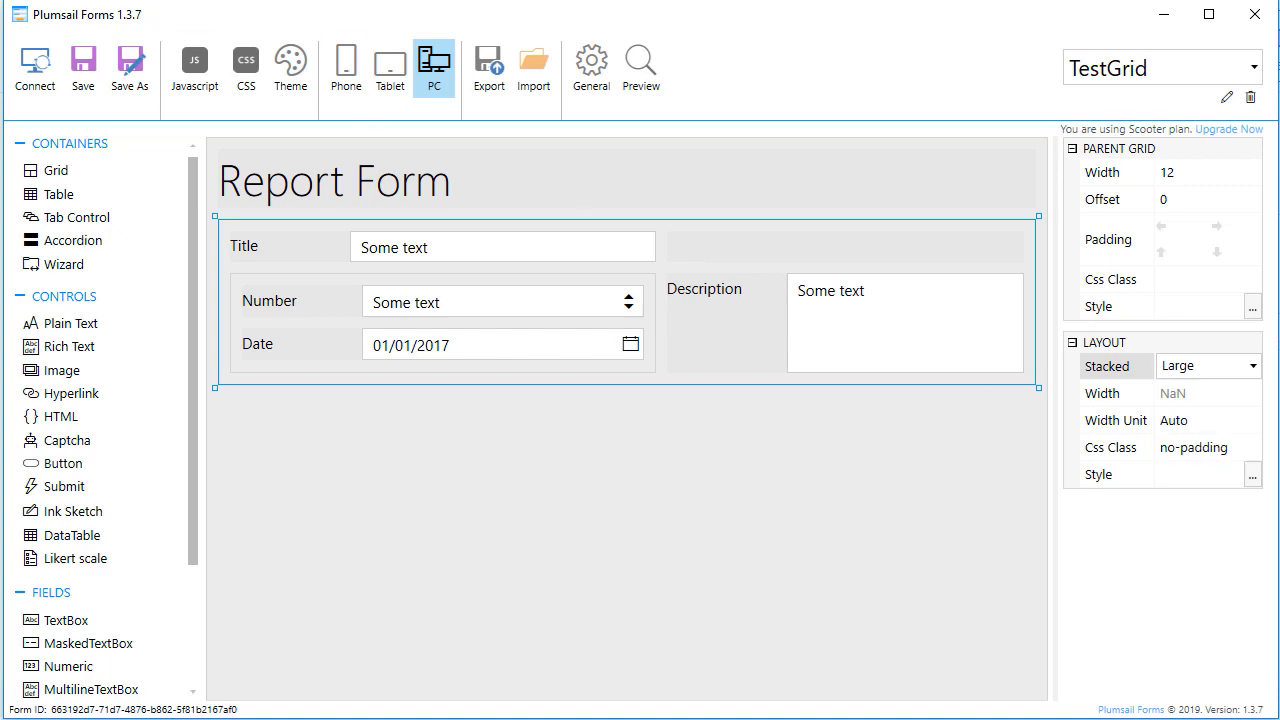
- Save the form and check the stacking in the refreshed preview by resizing the window
left_click(73, 67)
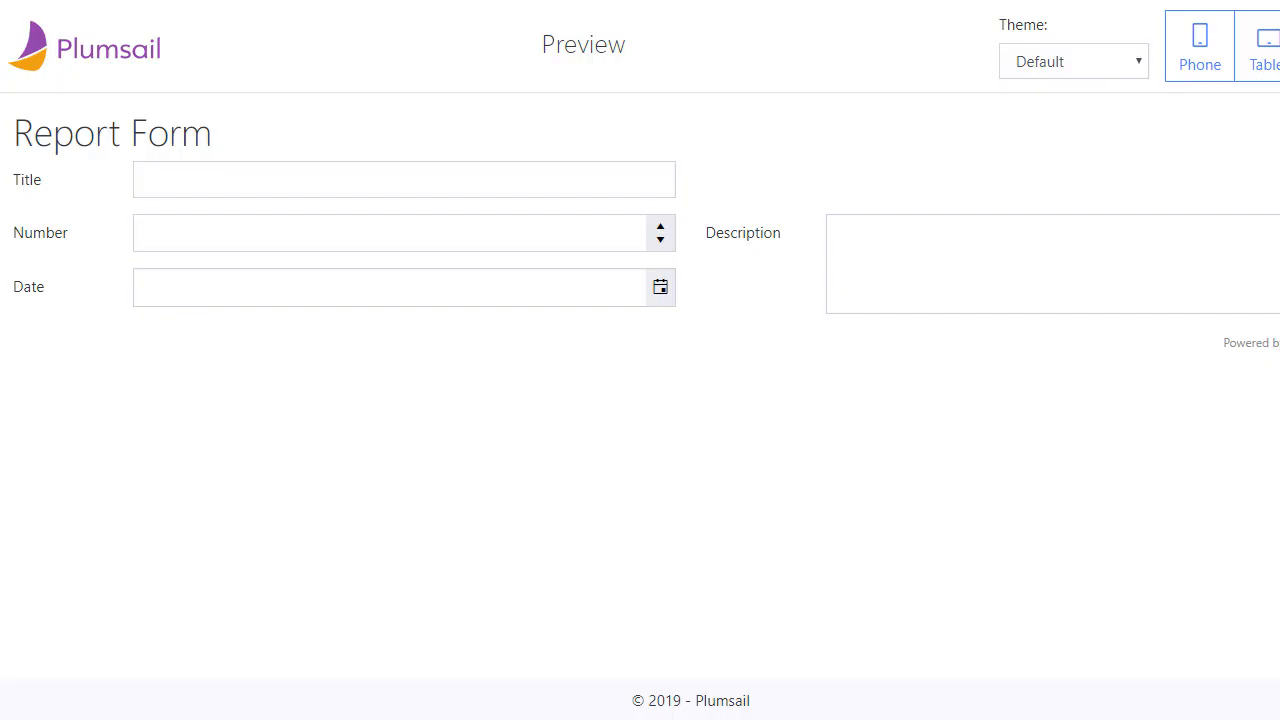
key("F5")
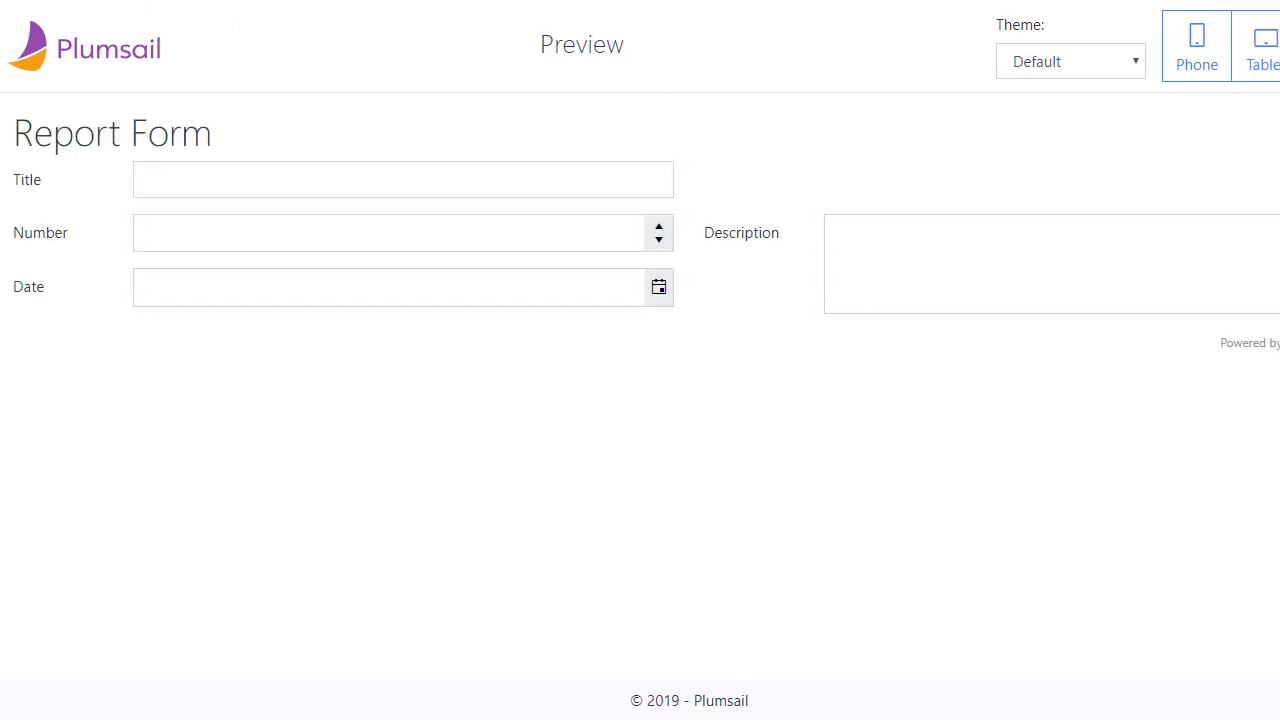
left_click_drag(1279, 258, 1266, 303)
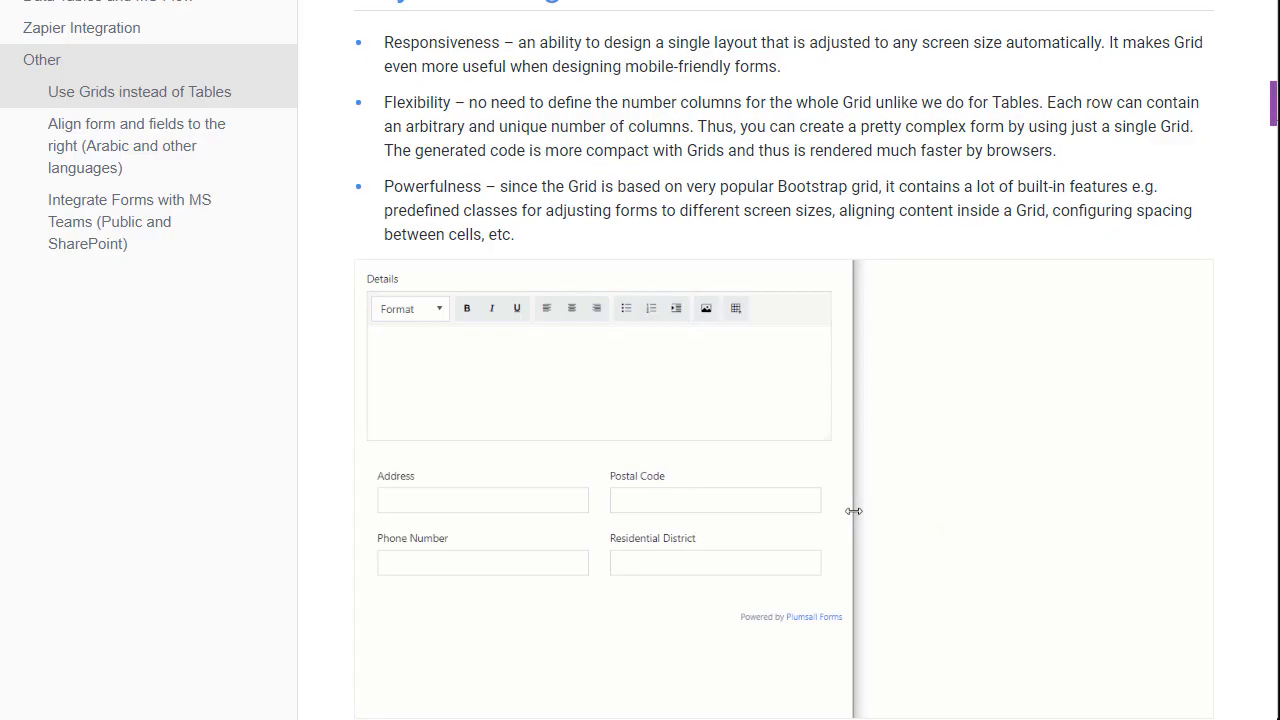
- Review the documentation article "Use Grids instead of Tables", covering the basics of Grid and column widths
scroll(914, 414, "down", 10)
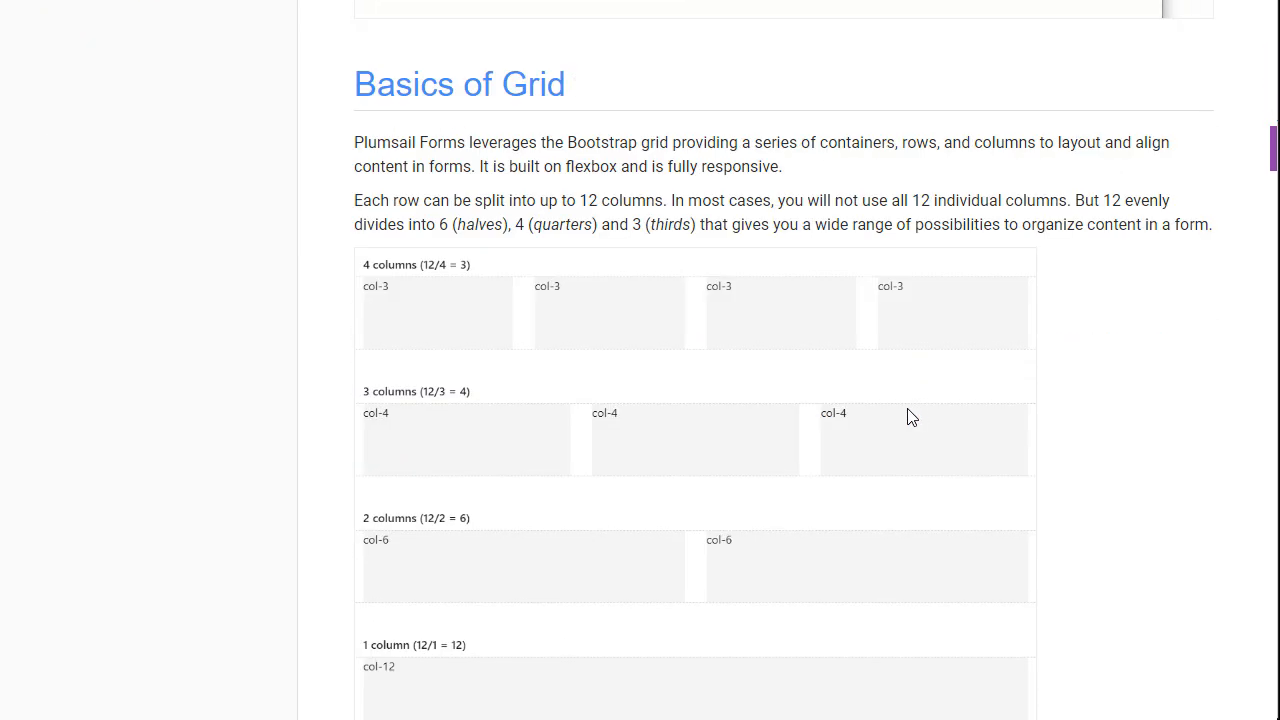
scroll(900, 416, "down", 3)
scroll(842, 372, "down", 7)
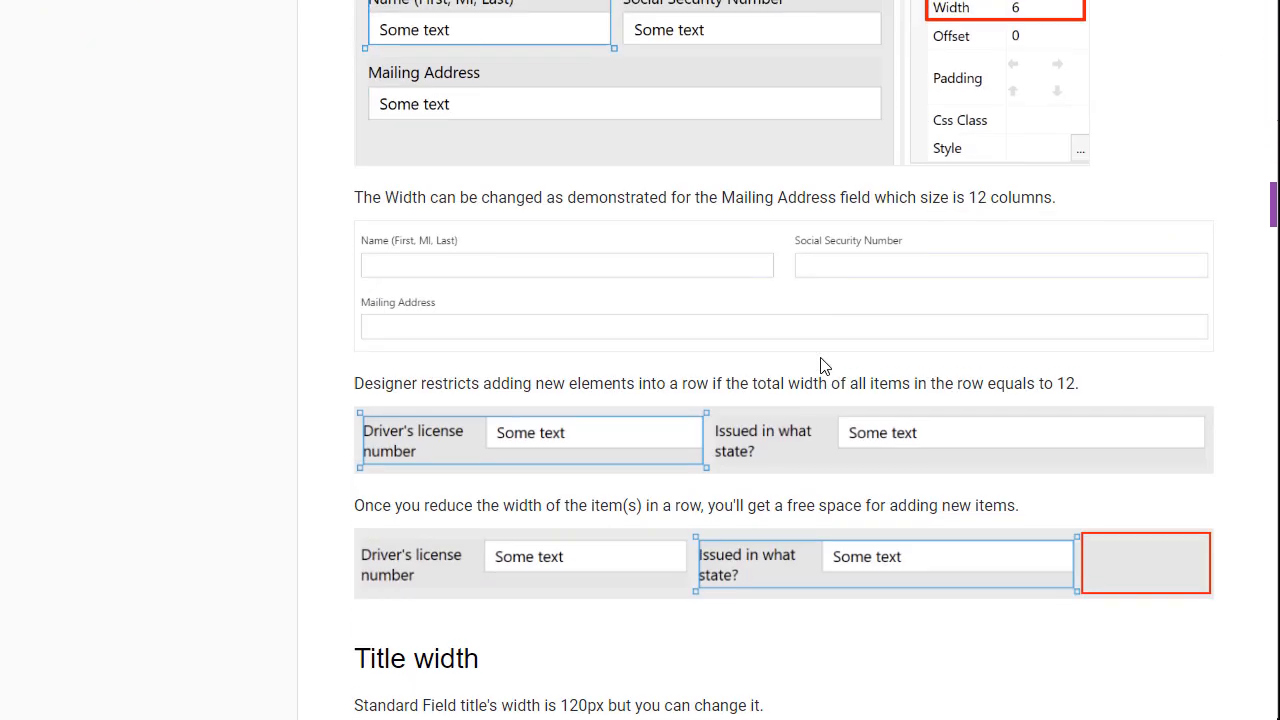